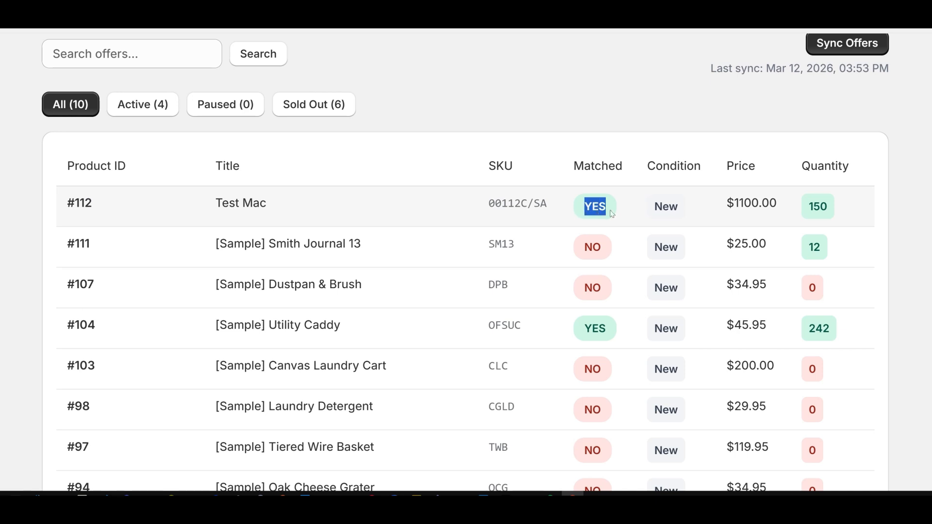
Examine the match status and quantity of the offers in the offer list
click(793, 204)
drag(839, 333, 800, 337)
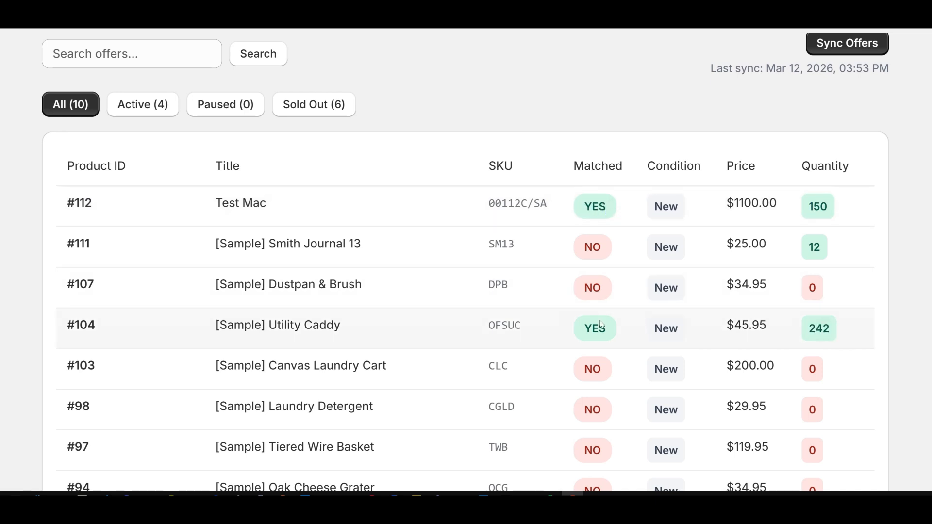
double_click(514, 368)
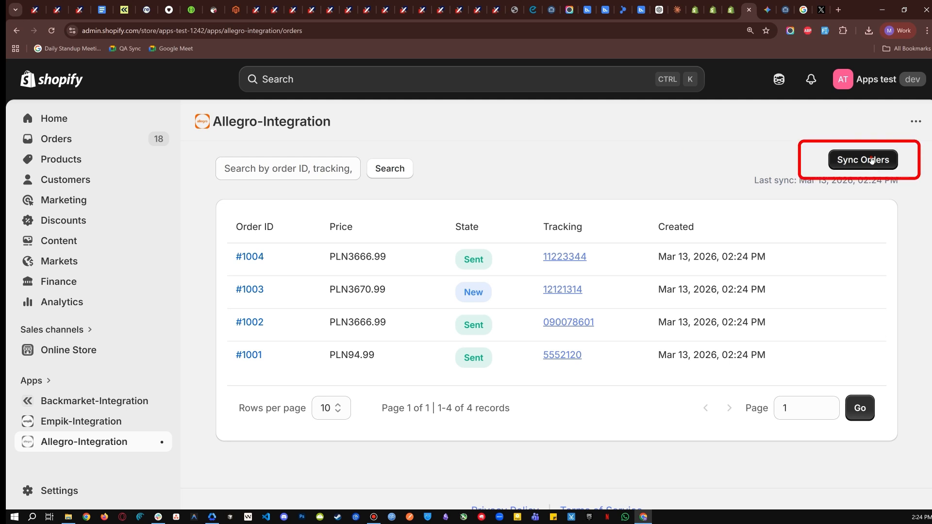
Sync the Allegro orders in Allegro-Integration and review the sync result
click(861, 160)
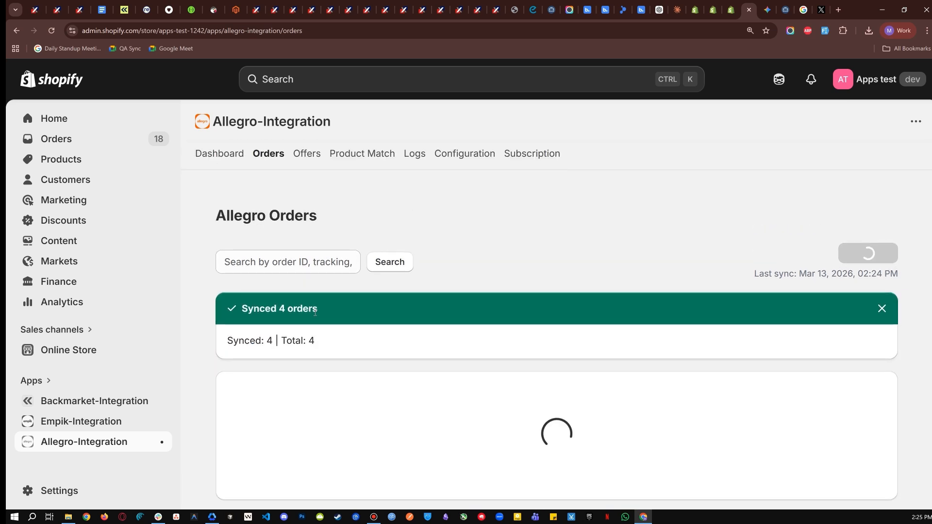
scroll(316, 315, down, 2)
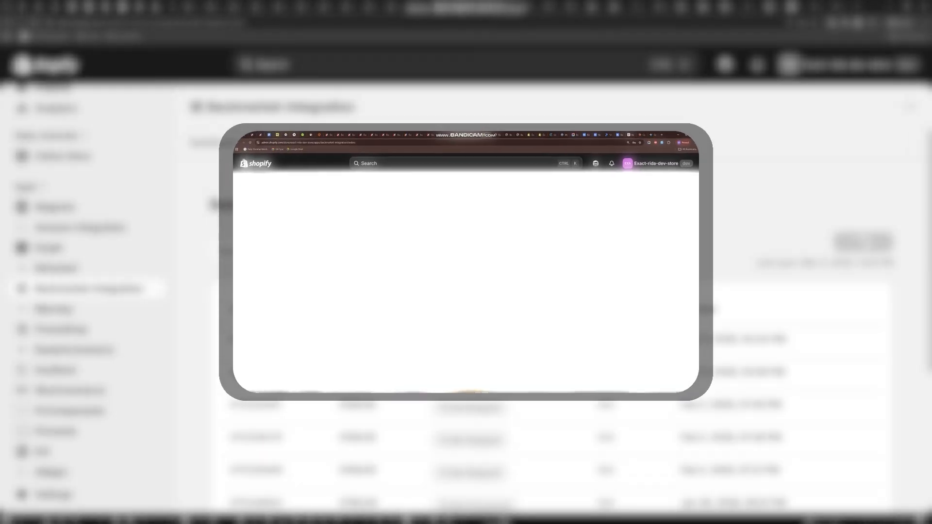
Review the states and tracking entries in the Backmarket orders list
scroll(625, 277, down, 1)
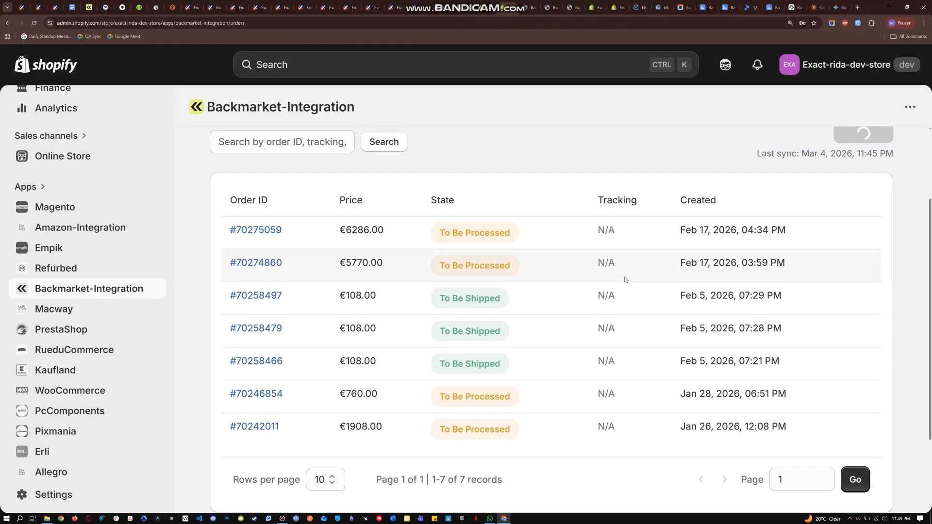
scroll(626, 279, down, 1)
scroll(624, 287, up, 2)
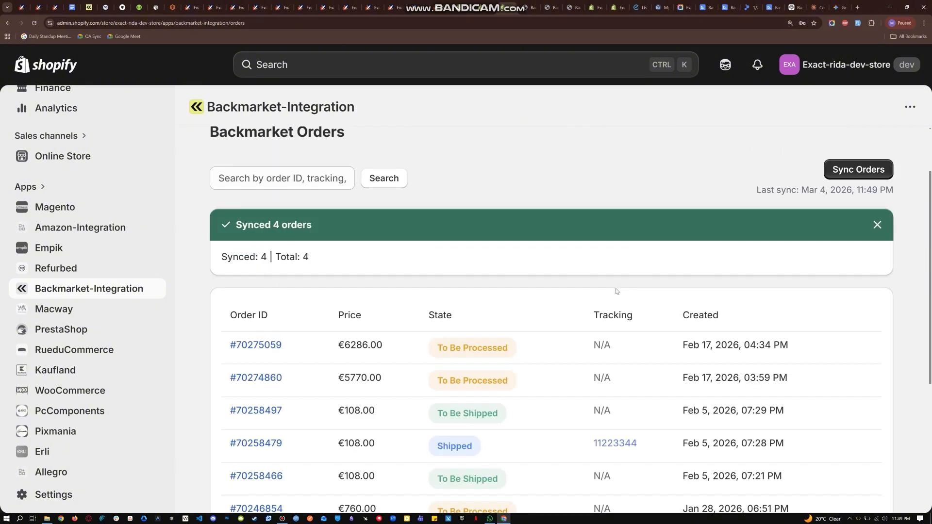
scroll(616, 291, down, 3)
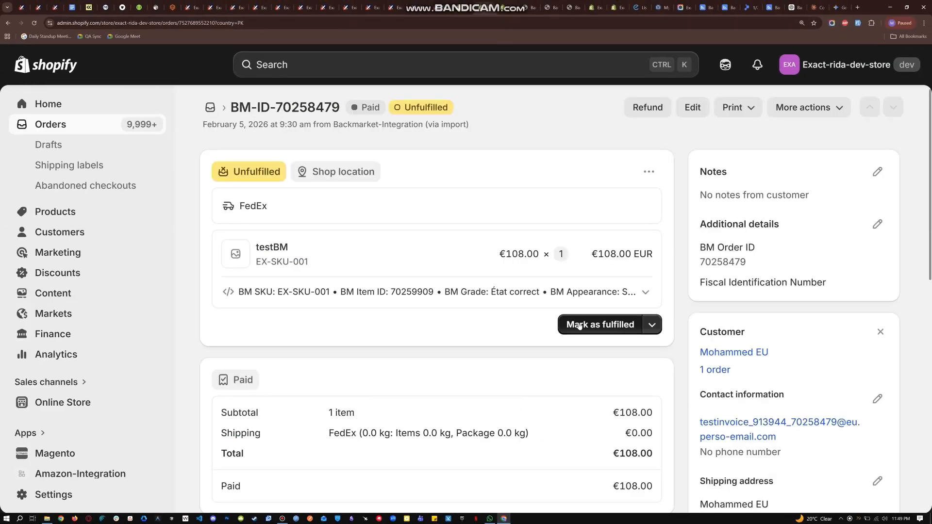
Mark the imported testBM order as fulfilled with tracking number 11223344 and DHL Express as shipping carrier
drag(276, 111, 340, 109)
click(601, 324)
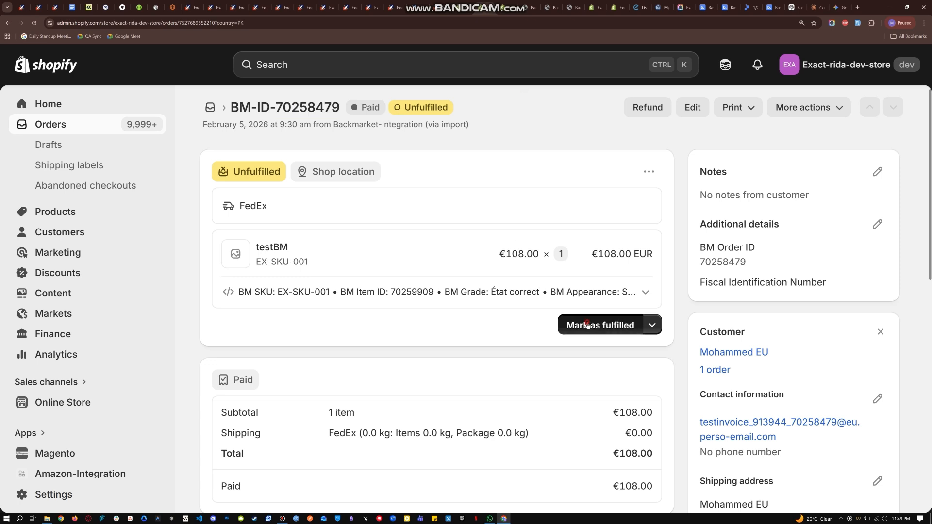
click(222, 348)
text(11223344)
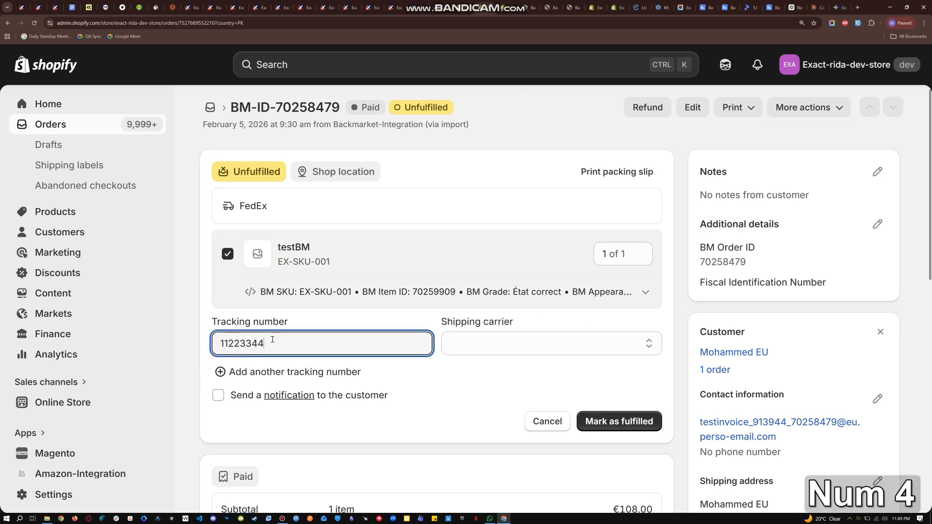
click(473, 336)
click(499, 131)
click(619, 422)
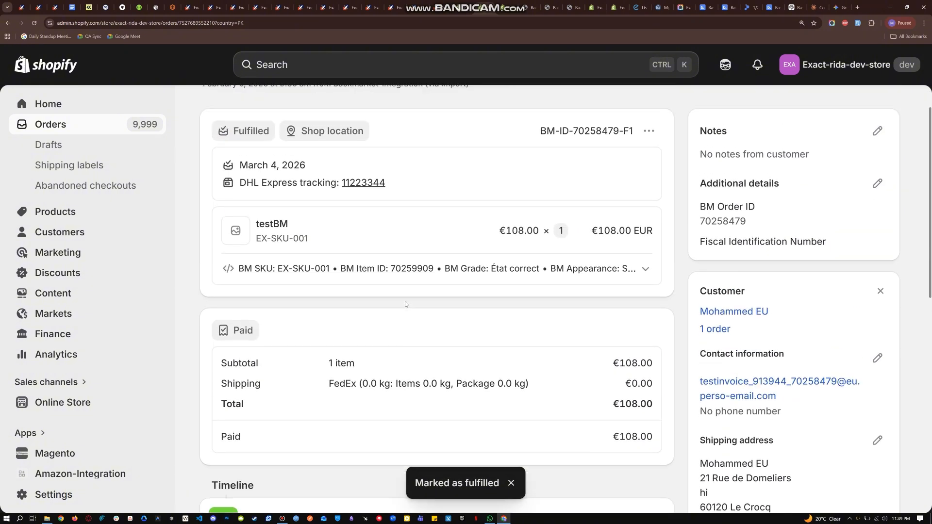
Return to the Backmarket-Integration orders, sync them and review the refreshed list
click(492, 7)
scroll(718, 187, up, 3)
click(858, 239)
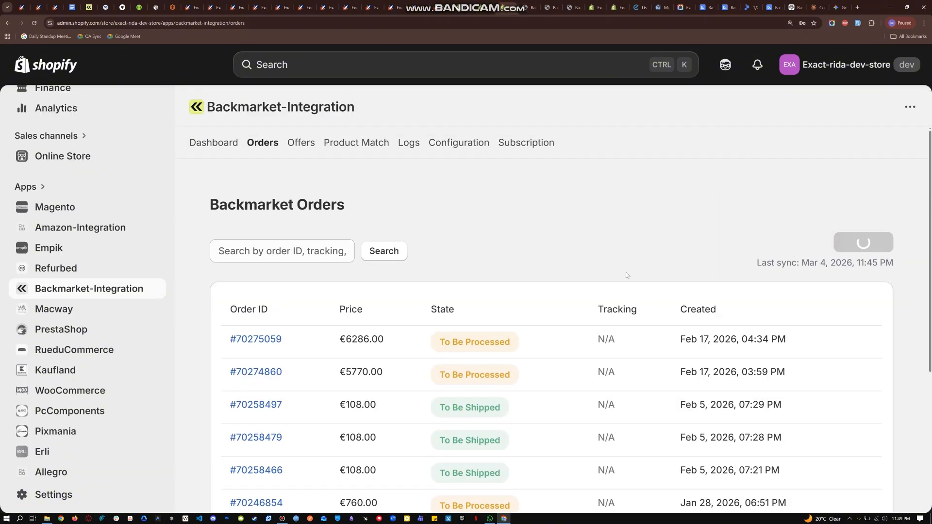
scroll(625, 287, down, 2)
scroll(616, 291, down, 3)
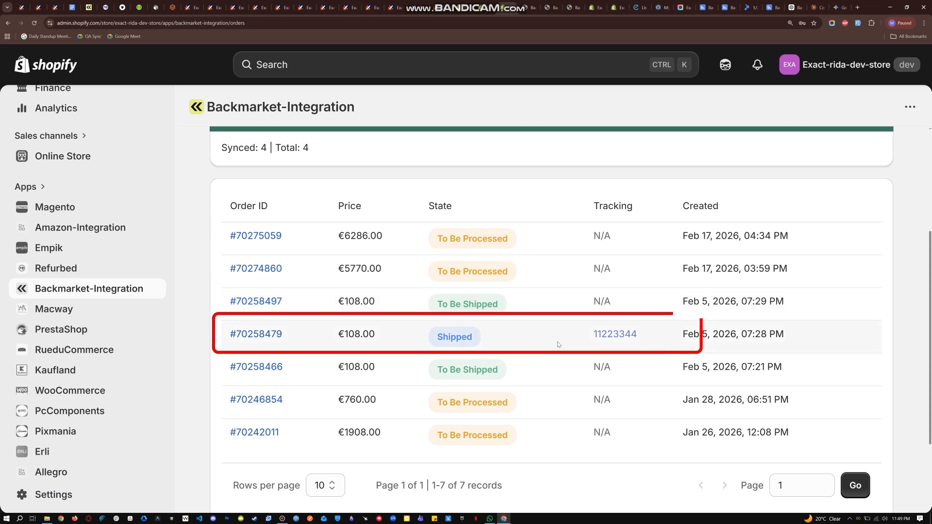
Open the details of the order with tracking number 11223344 and check its number, state and shipper
click(264, 340)
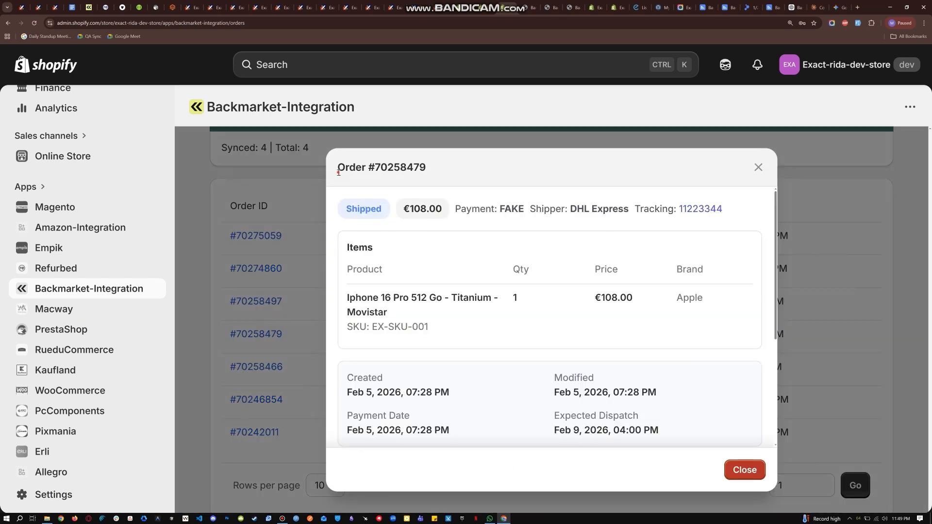
drag(338, 173, 447, 177)
click(436, 167)
drag(389, 207, 347, 215)
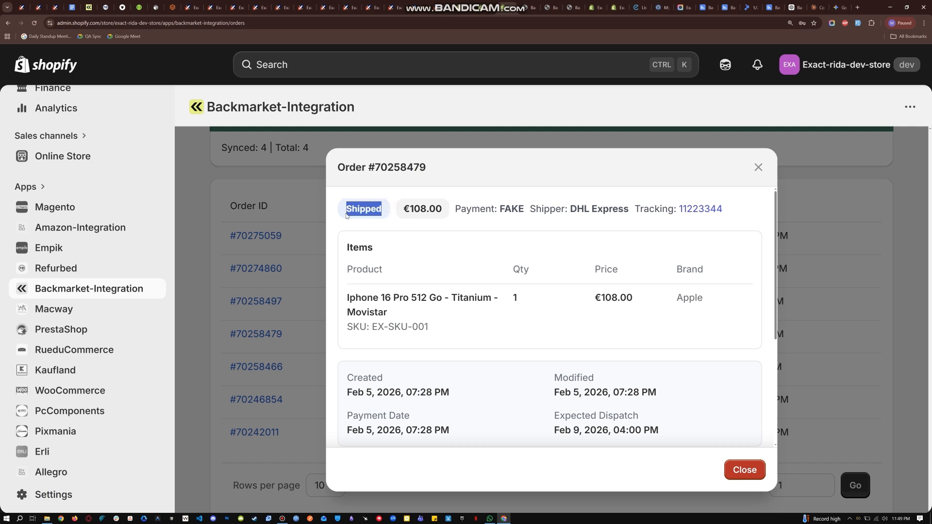
click(398, 215)
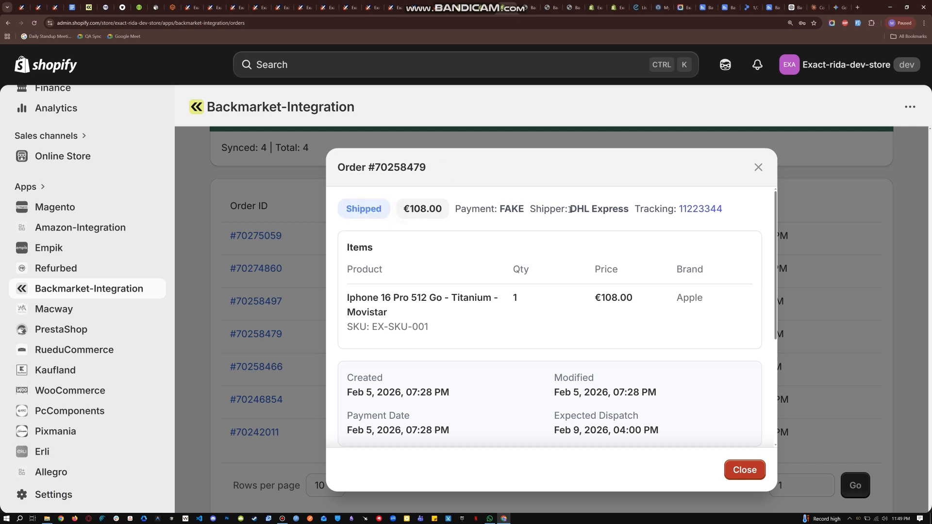
drag(570, 210, 631, 210)
click(643, 235)
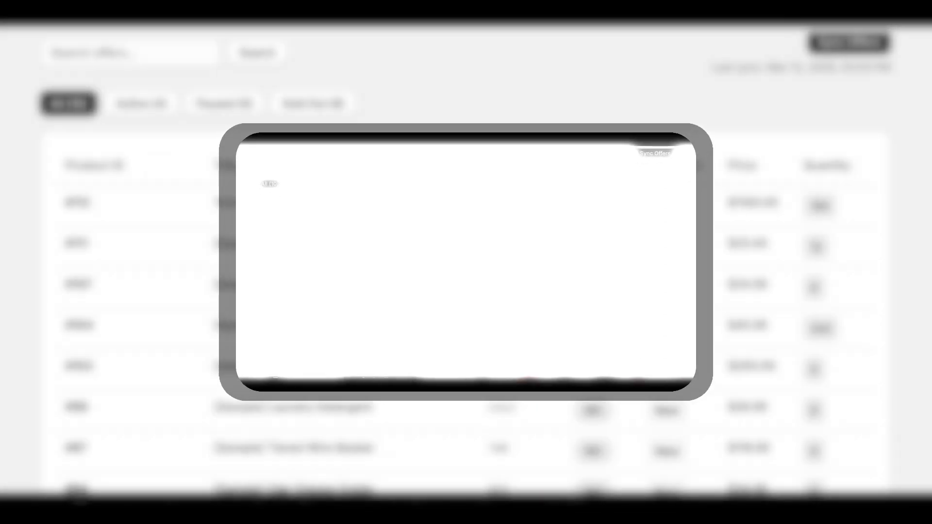
Examine the last sync time and the product ID, title, SKU, matched, condition, price and quantity columns of the offers list
drag(710, 67, 903, 72)
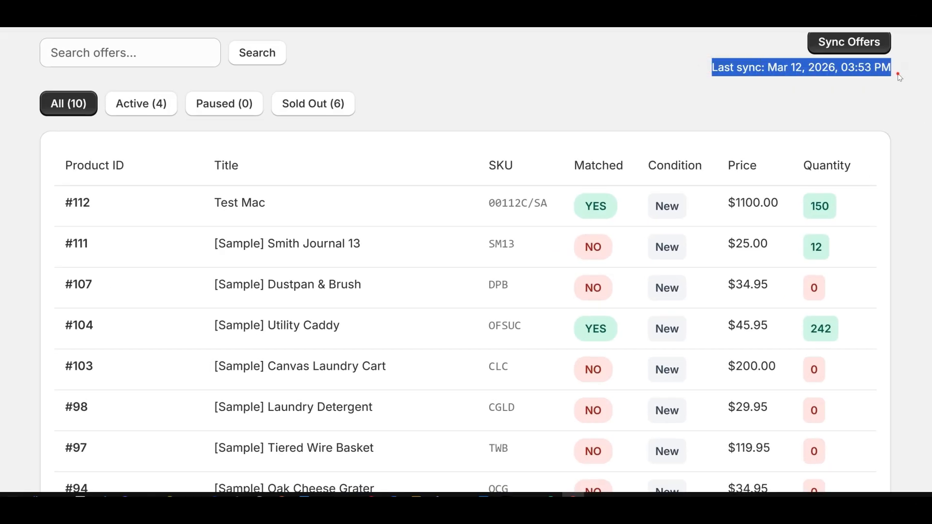
click(600, 79)
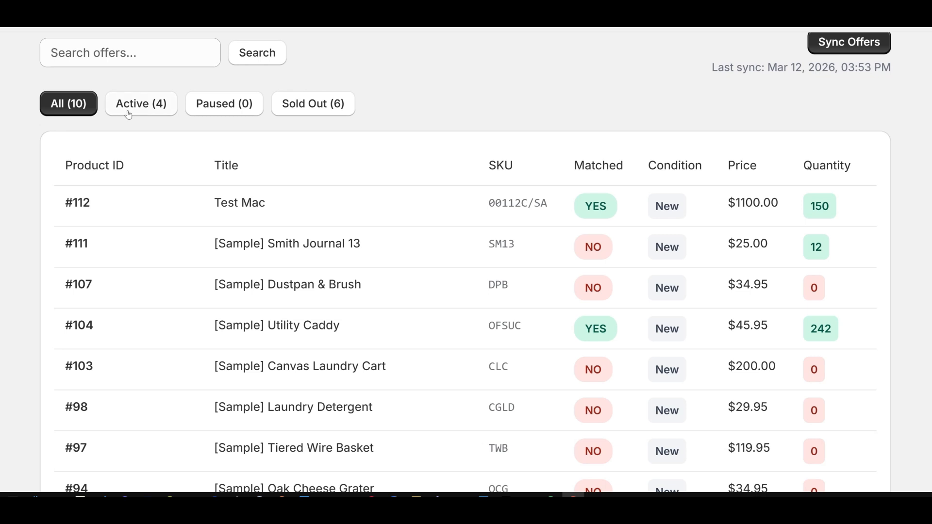
drag(66, 162, 142, 168)
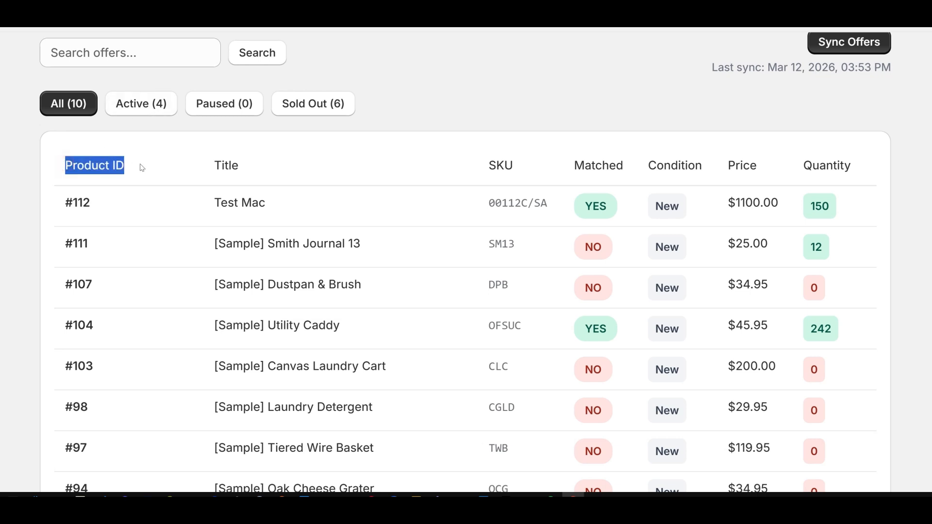
click(142, 168)
drag(201, 165, 264, 166)
click(265, 166)
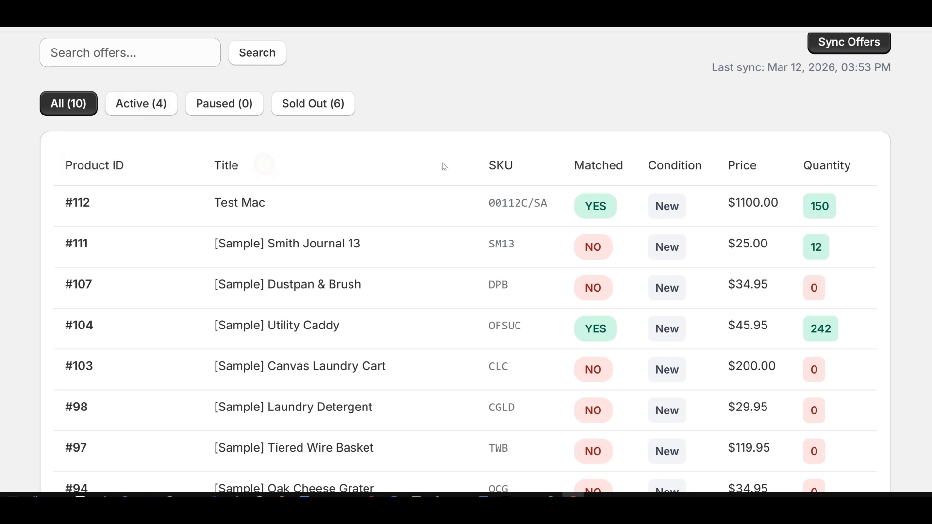
drag(485, 165, 862, 168)
click(544, 150)
click(650, 165)
click(714, 166)
click(764, 169)
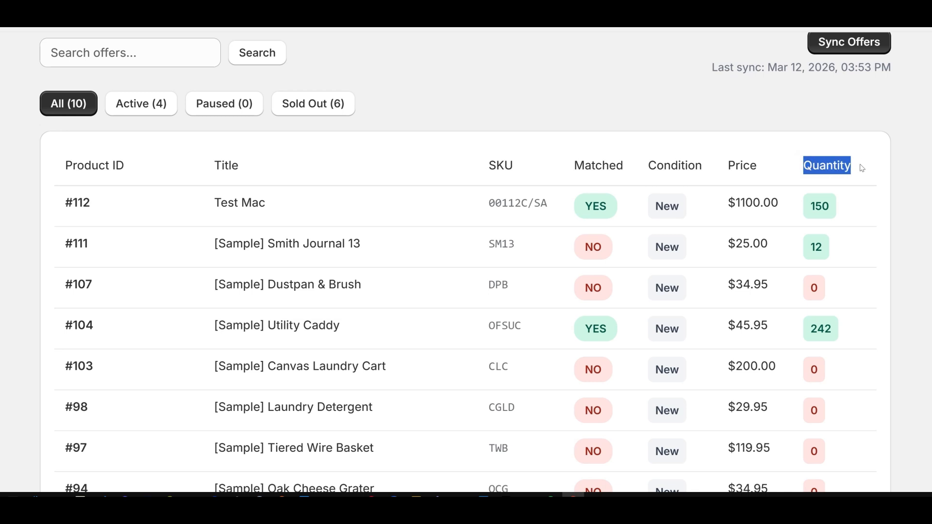
click(863, 168)
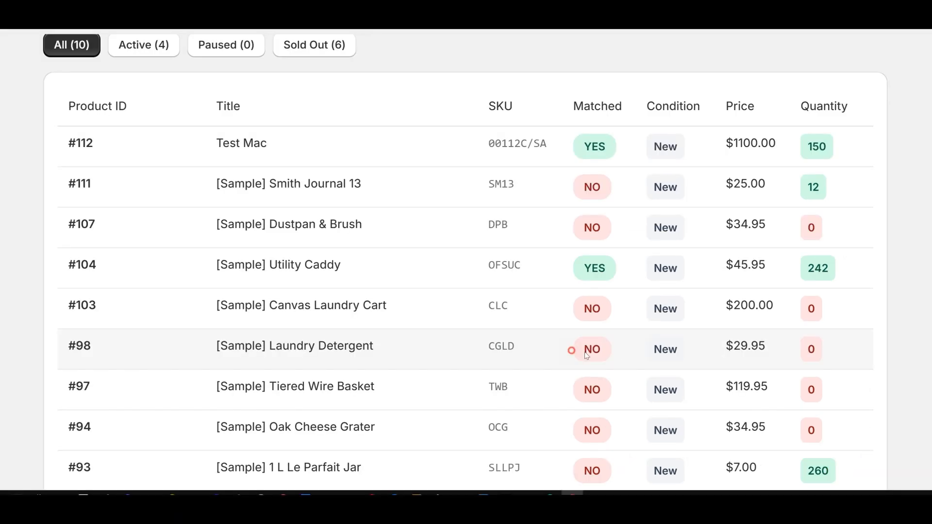
Check the match status of the [Sample] Laundry Detergent offer and copy its SKU, CGLD
drag(571, 351, 606, 353)
click(511, 346)
drag(516, 346, 473, 350)
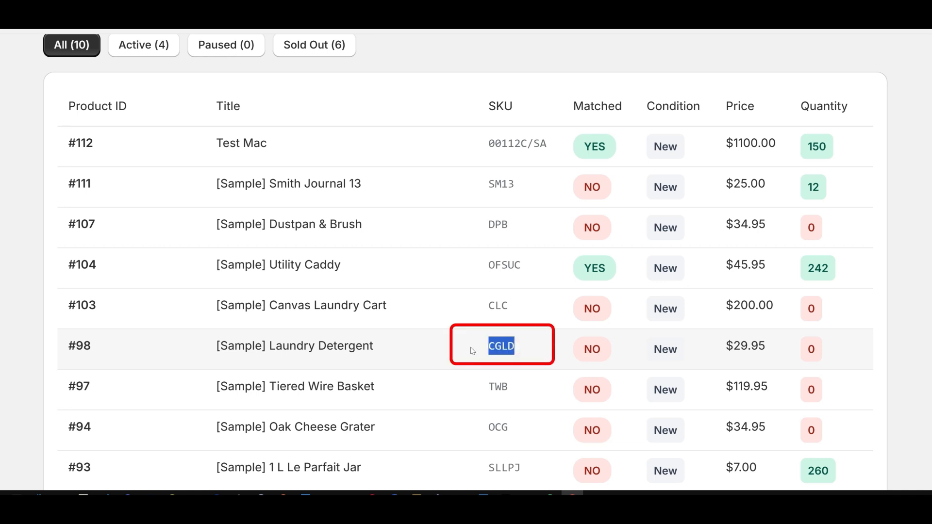
key(ctrl+c)
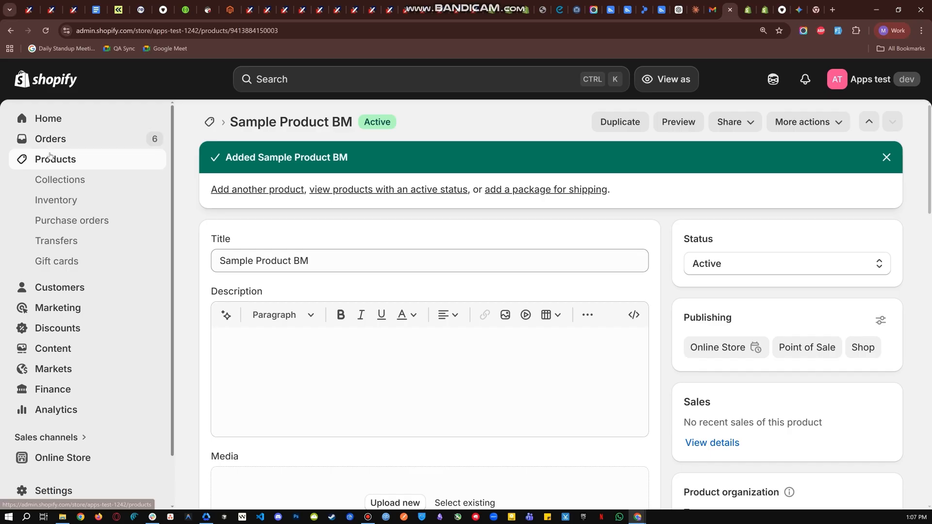
Start a new product in the Shopify store with the title "Sample BigCom Product"
click(50, 154)
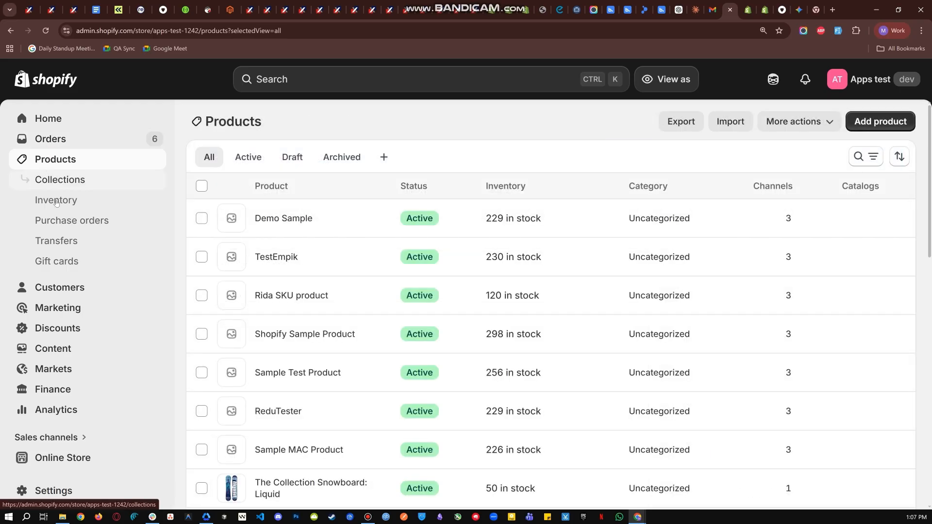
click(889, 123)
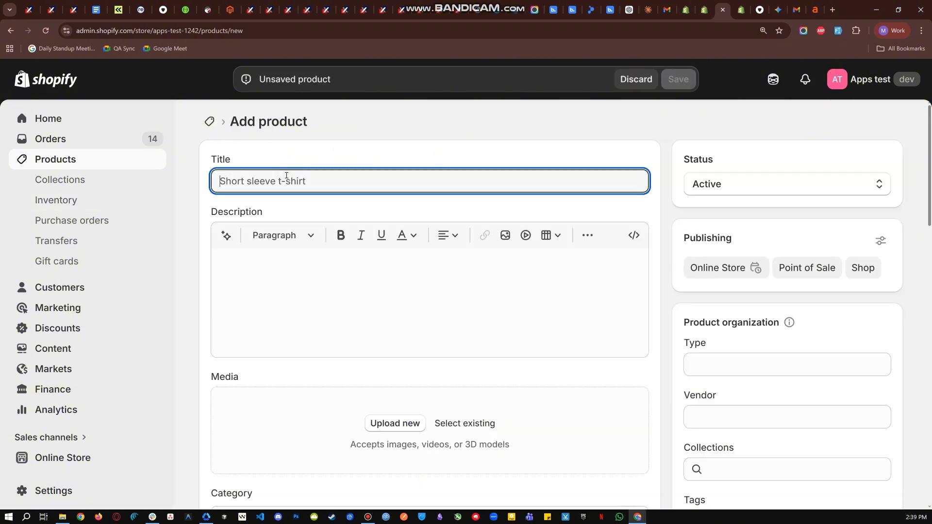
text(Sample)
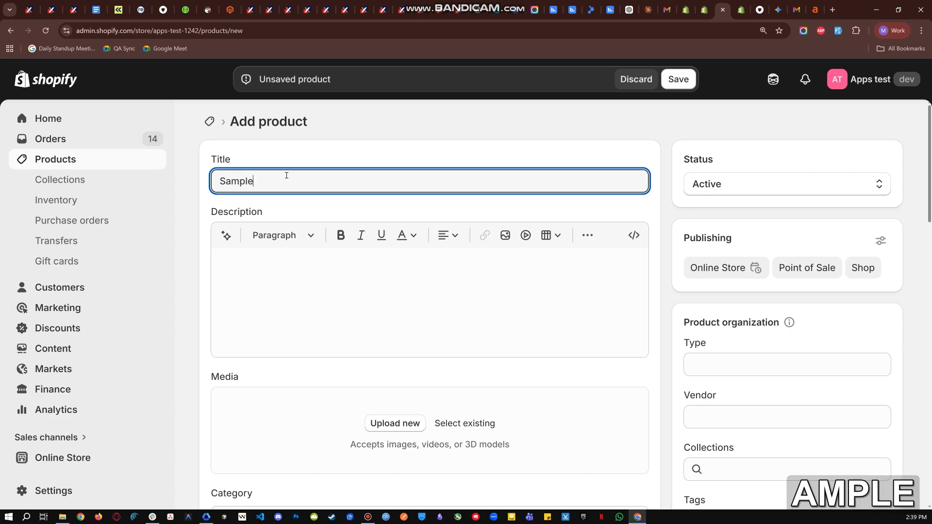
text( BigCom Product)
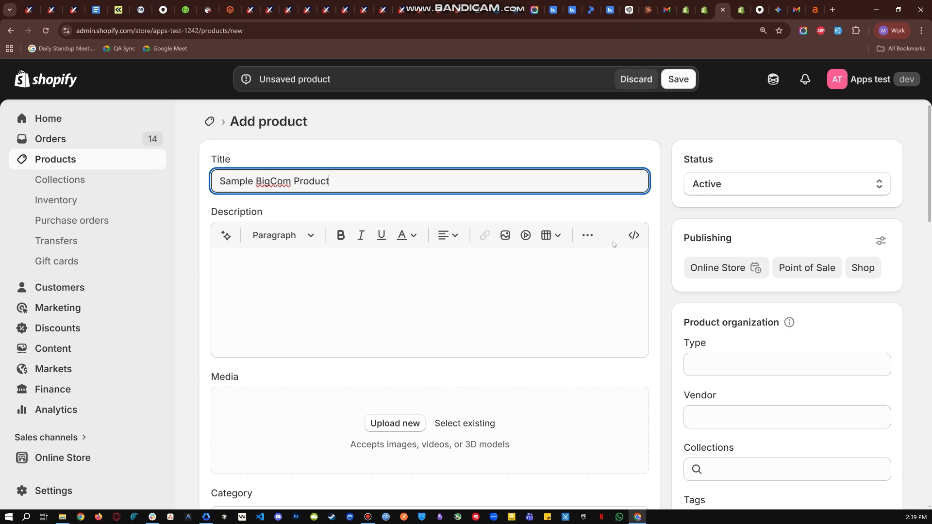
Set the new product's SKU to OFSUC and save the product
scroll(300, 359, down, 7)
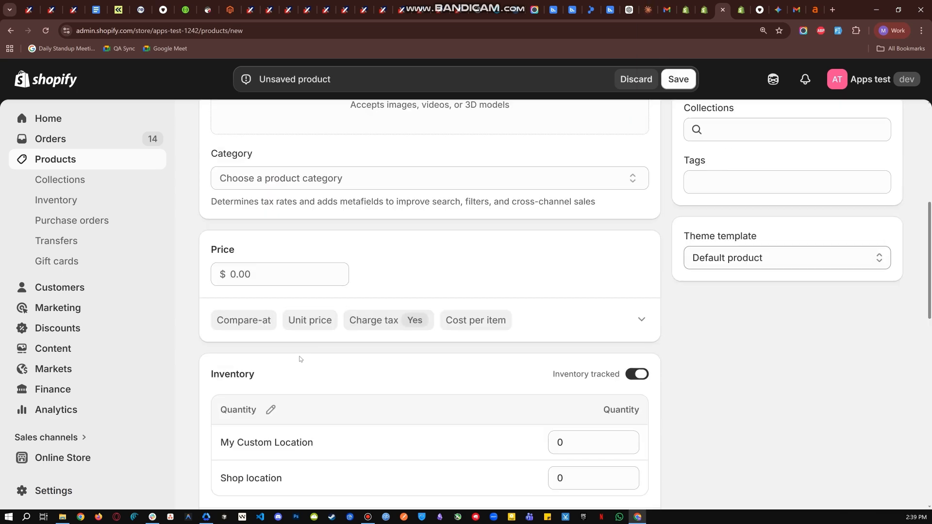
scroll(269, 342, down, 5)
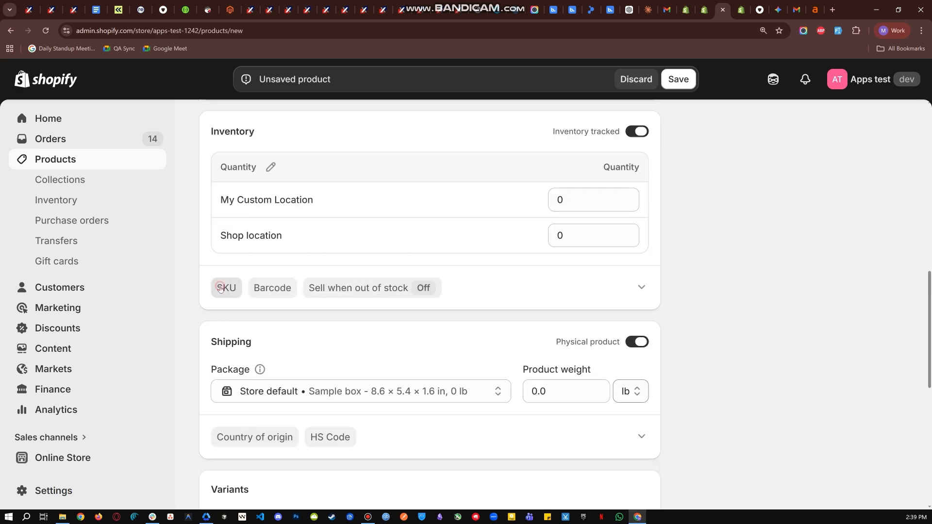
click(226, 289)
key(ctrl+v)
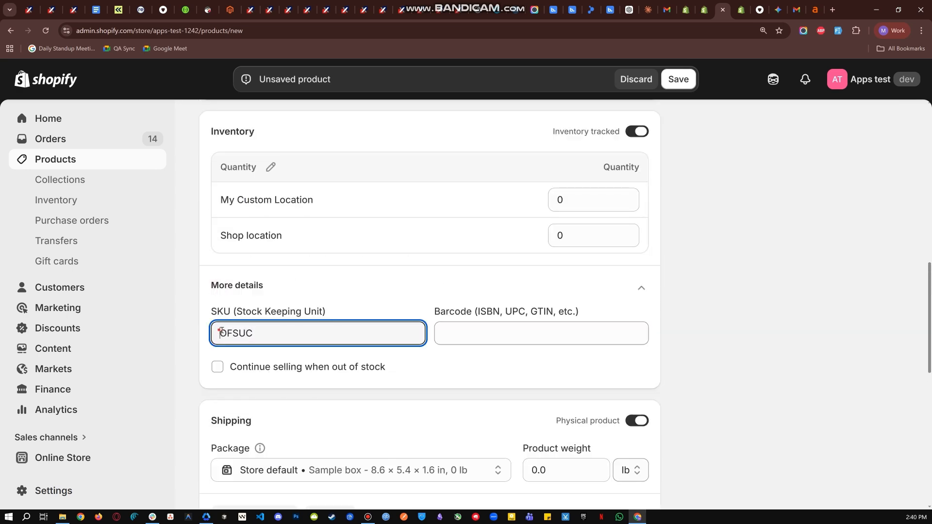
key(BackSpace)
click(678, 79)
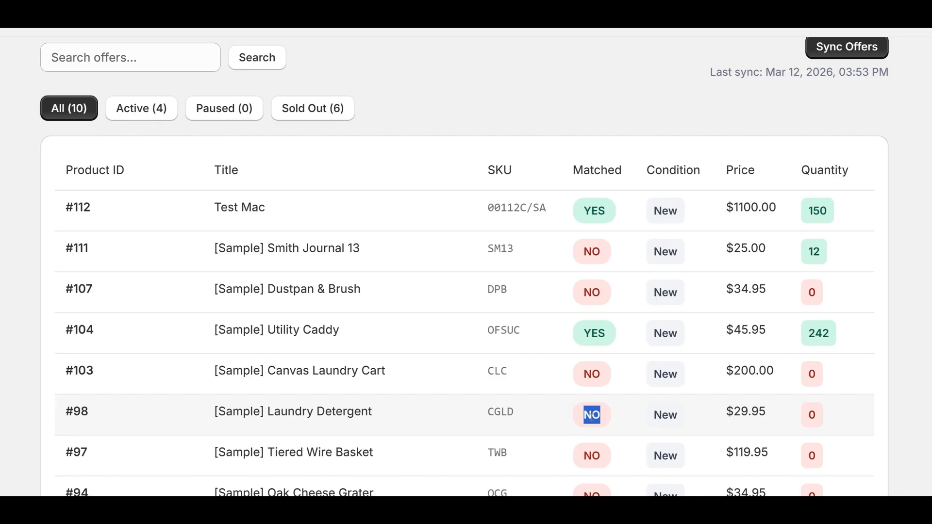
Sync the offers and check the match status of the [Sample] Laundry Detergent offer with SKU CGLD
double_click(604, 415)
click(591, 414)
double_click(592, 414)
click(604, 415)
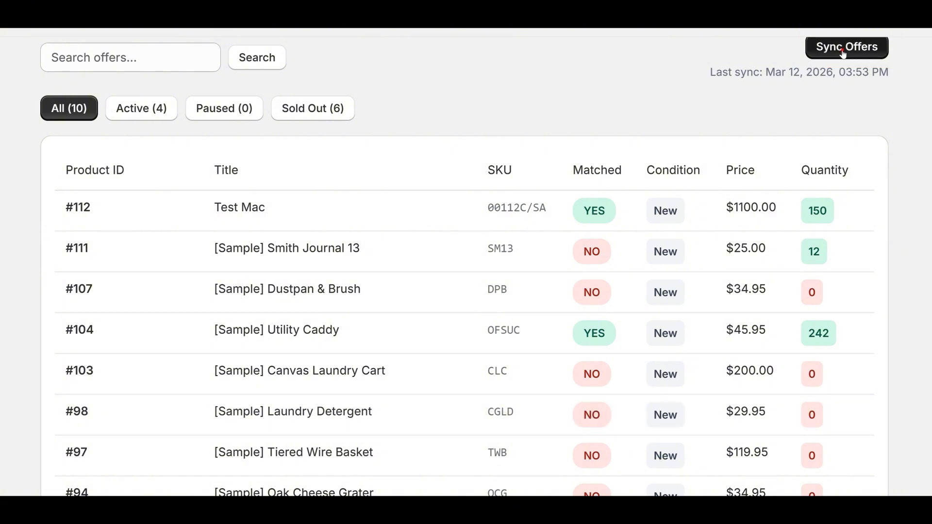
click(844, 54)
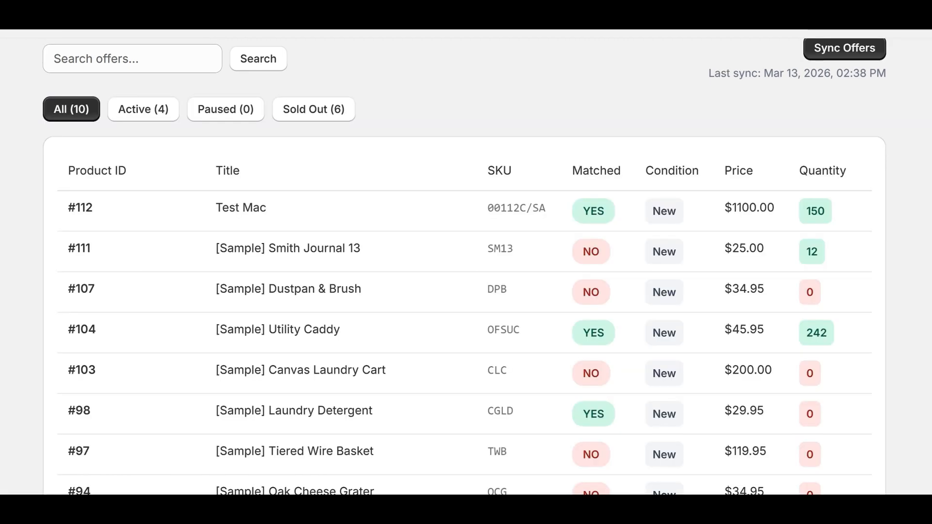
drag(479, 412, 618, 410)
click(630, 416)
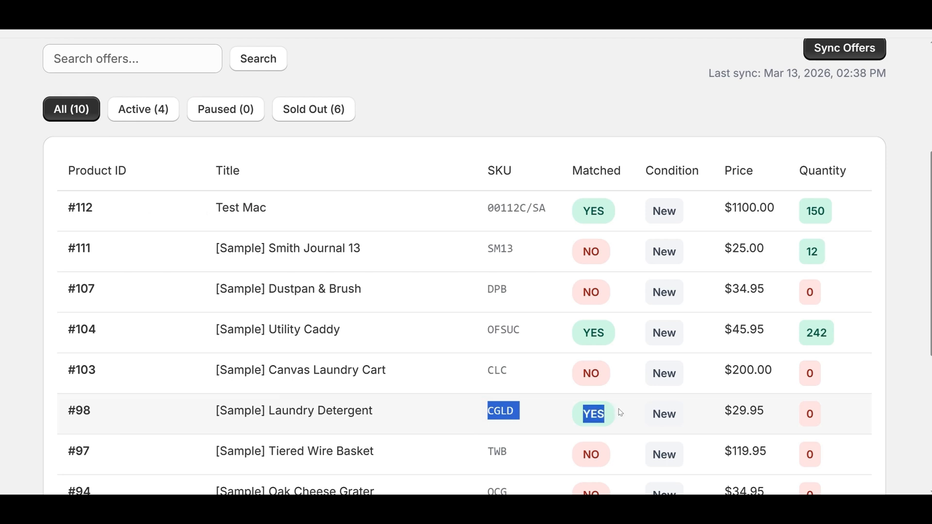
Highlight the [Sample] Laundry Detergent offer's match status and select its SKU, CGLD, in the offers list
click(619, 409)
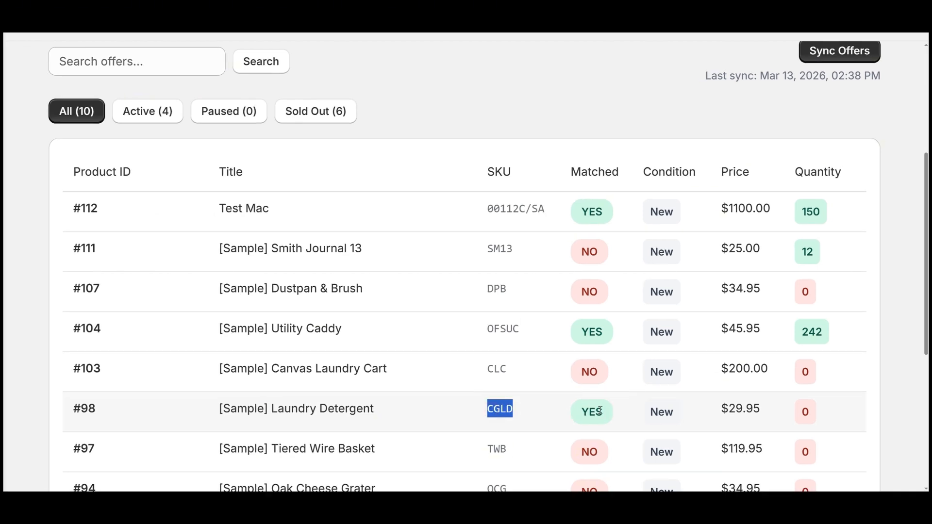
drag(600, 411, 619, 410)
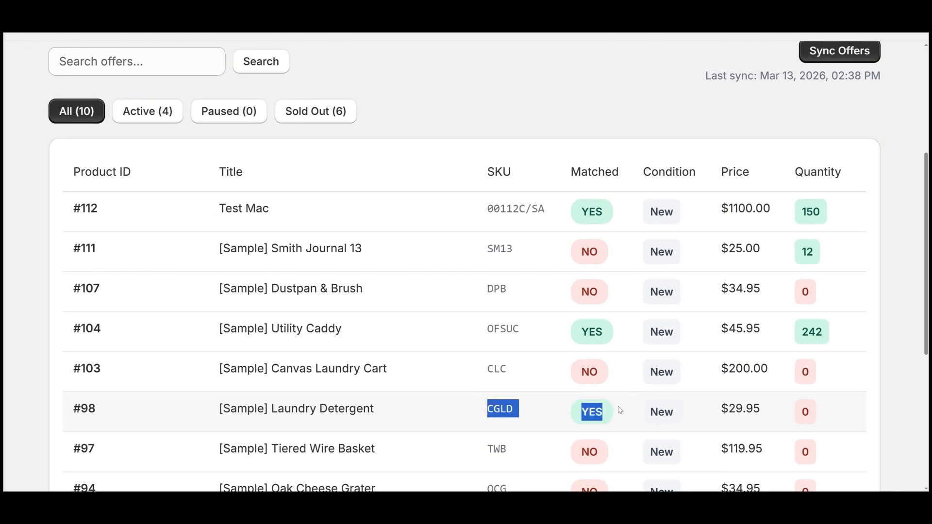
click(619, 410)
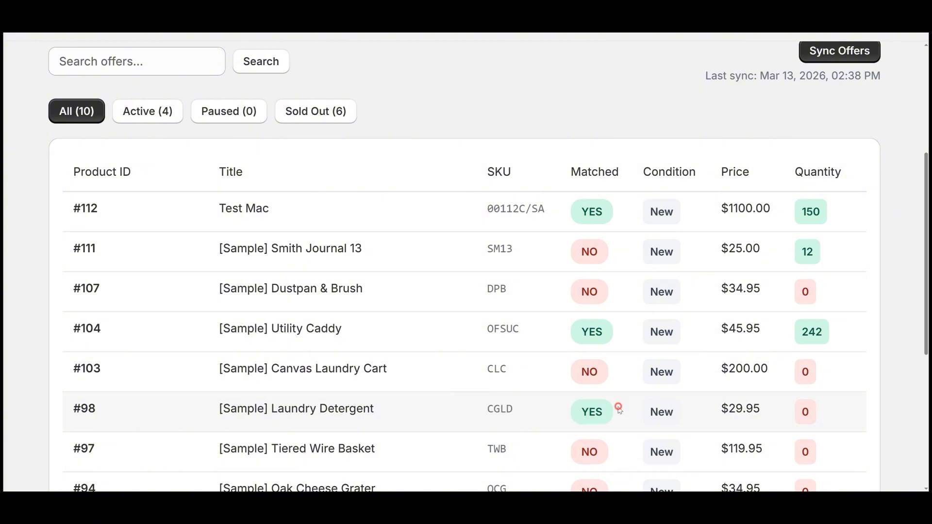
double_click(575, 414)
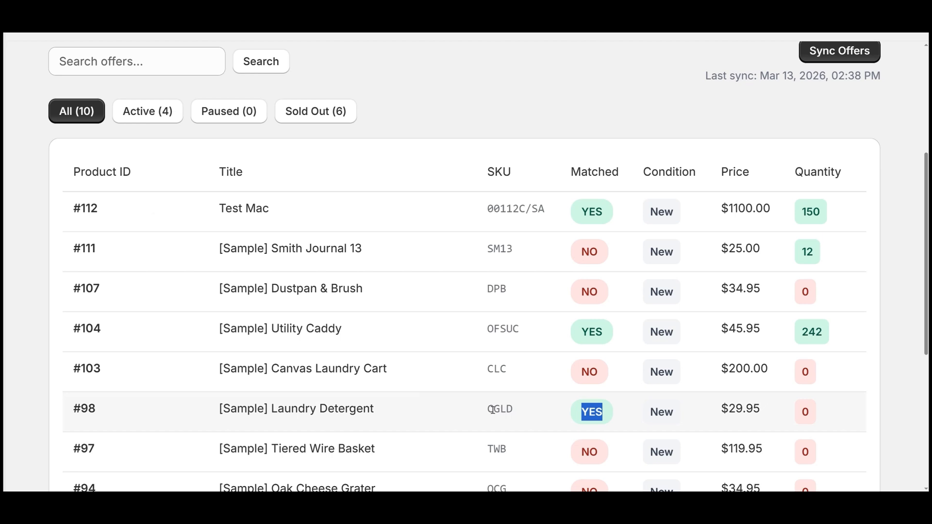
drag(492, 410, 481, 413)
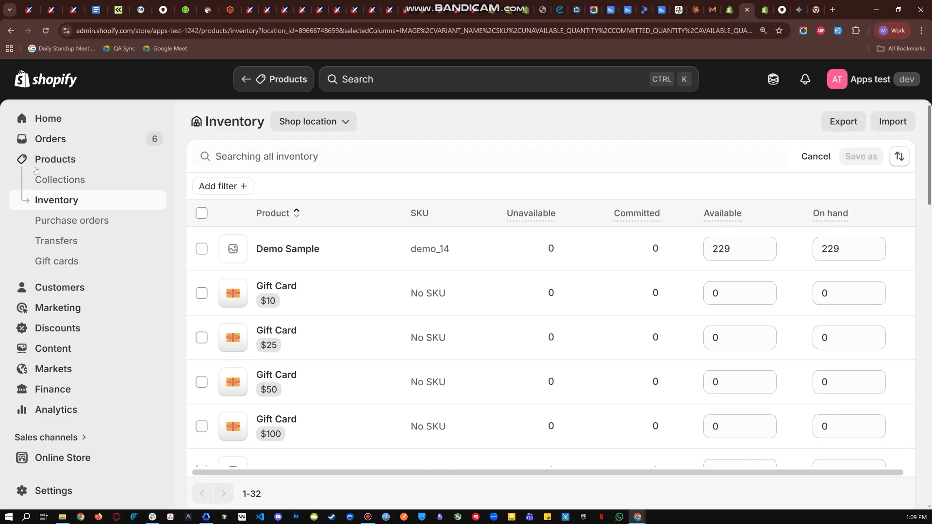
Open the Shopify store's inventory and search it for SKU CGLD, removing the leading spaces from the search text
click(51, 161)
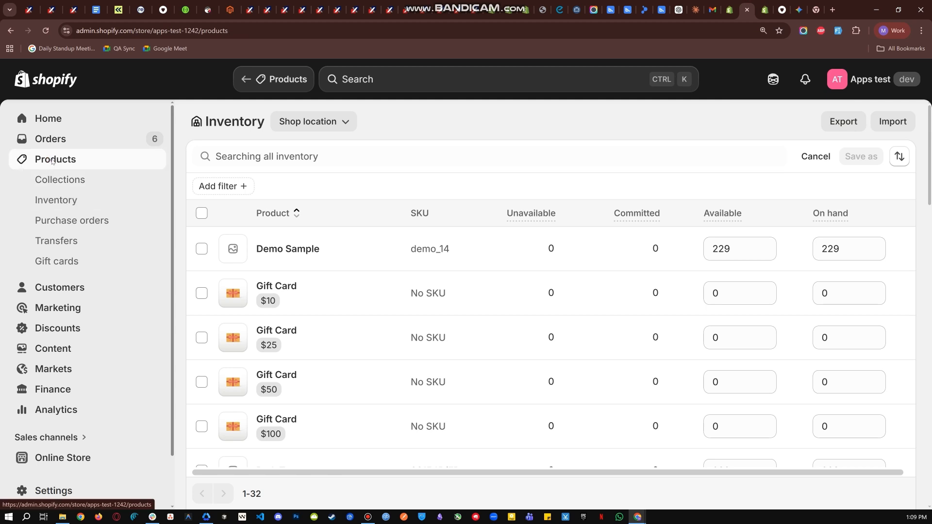
click(61, 202)
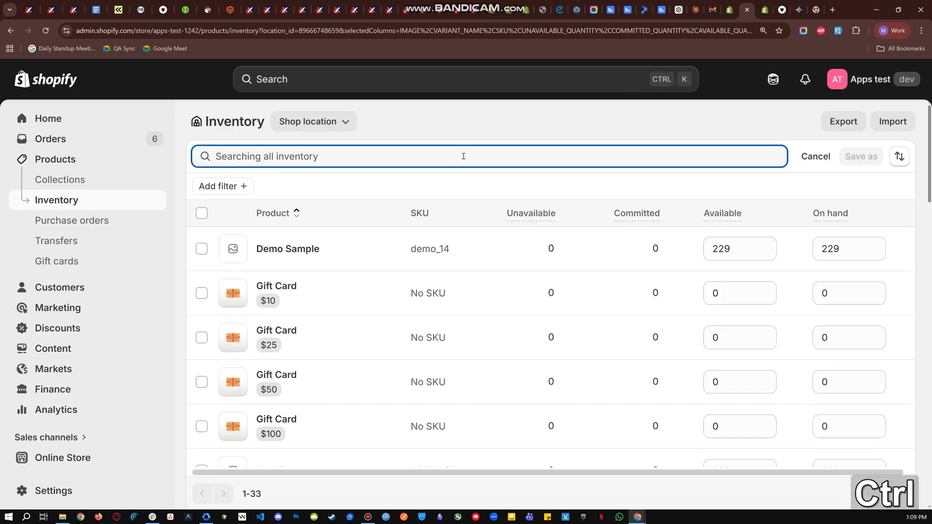
text(POYAR01)
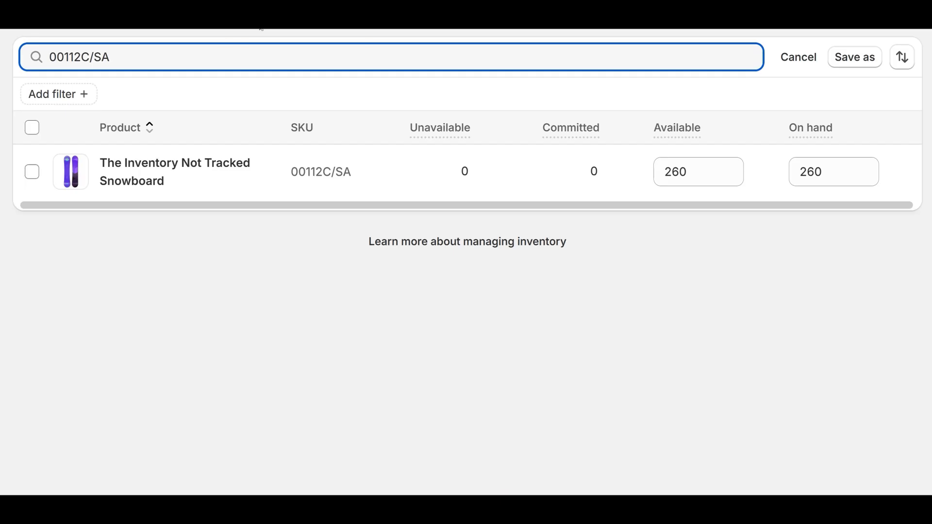
click(169, 66)
key(ctrl+a)
text(CGLD)
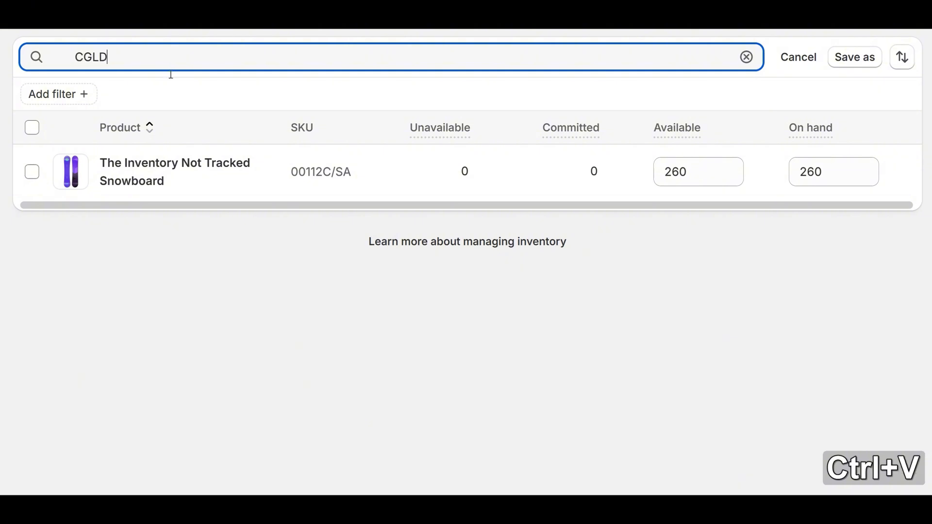
click(77, 62)
key(ctrl+shift+Left)
key(BackSpace)
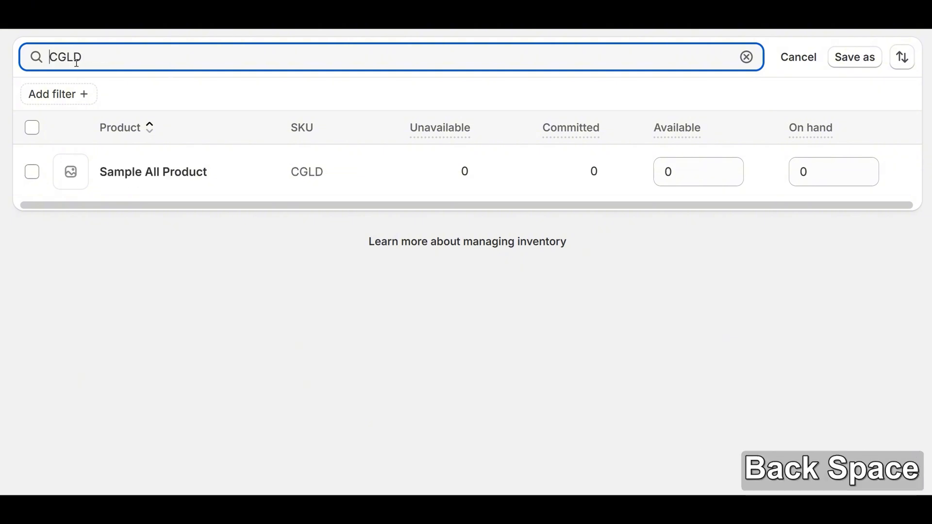
click(410, 291)
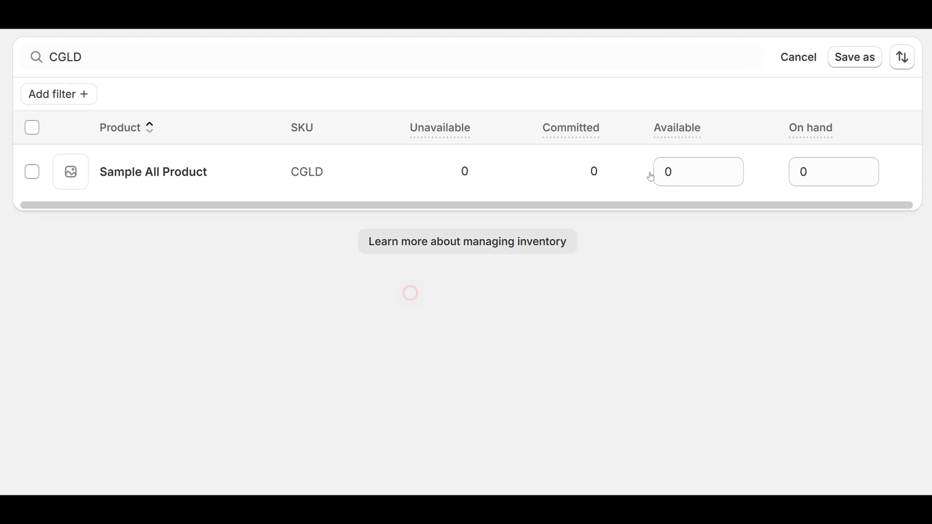
Set the available quantity of Sample All Product to 300 and save the inventory change
click(689, 171)
text(300)
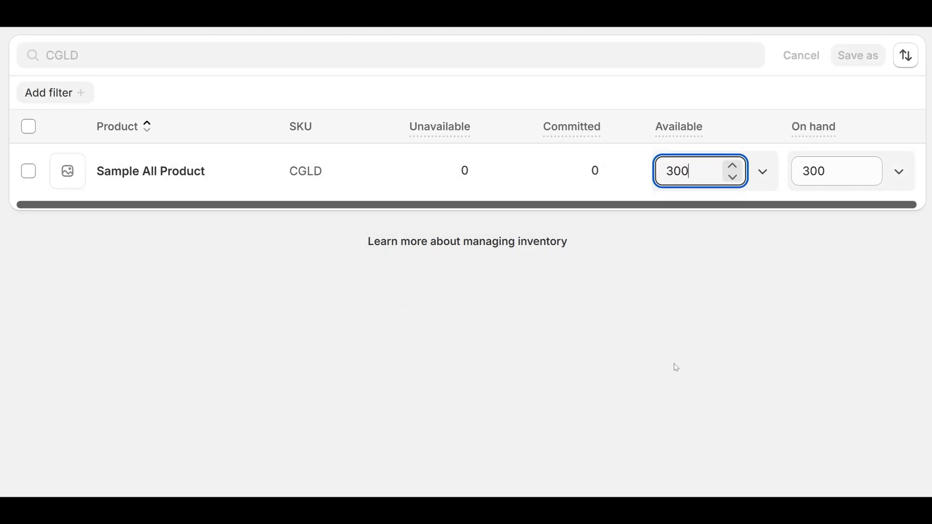
key(Return)
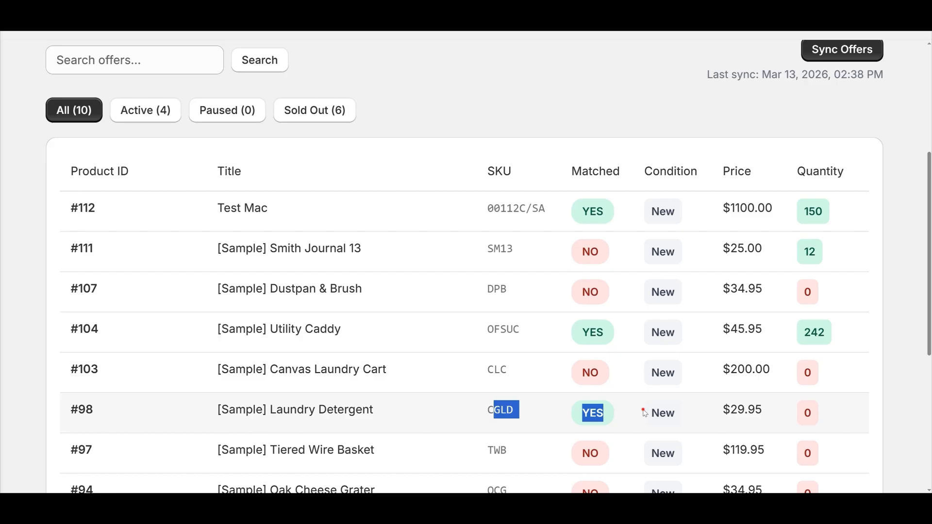
Sync the offers again and check the quantity of the [Sample] Laundry Detergent offer
click(645, 413)
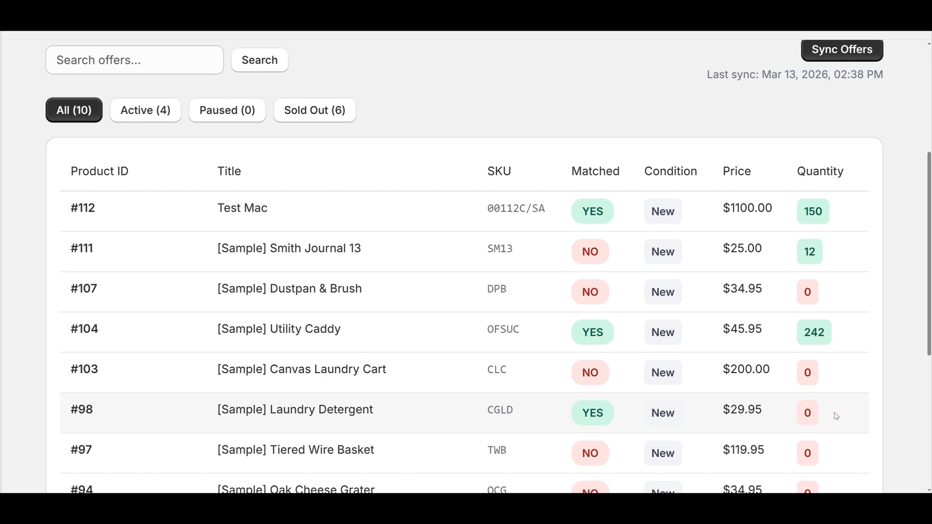
click(845, 51)
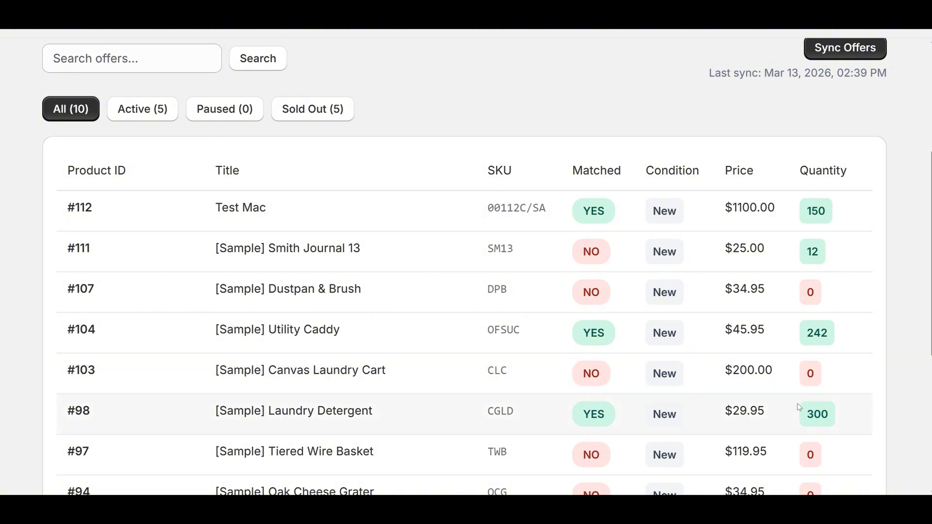
drag(804, 415, 835, 418)
click(835, 419)
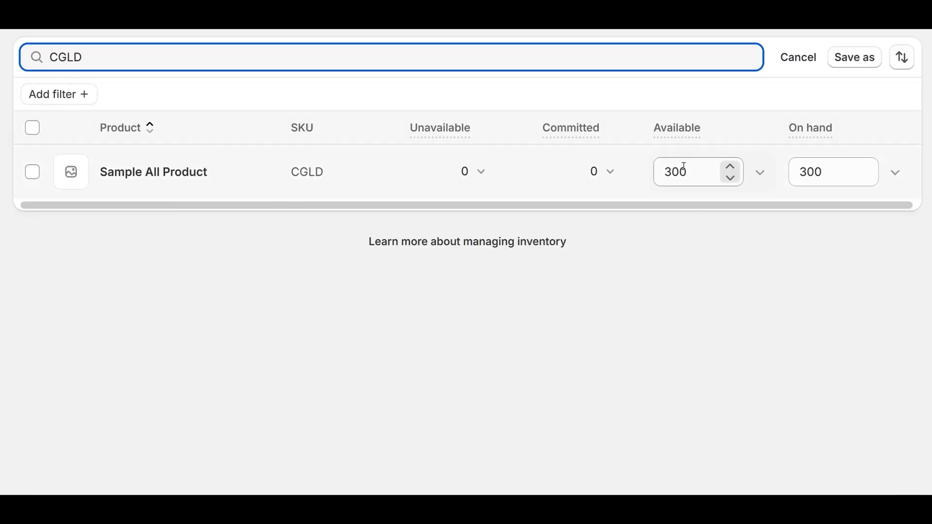
Compare Sample All Product's available quantity in the Shopify inventory with the [Sample] Laundry Detergent offer's quantity
drag(699, 171, 654, 171)
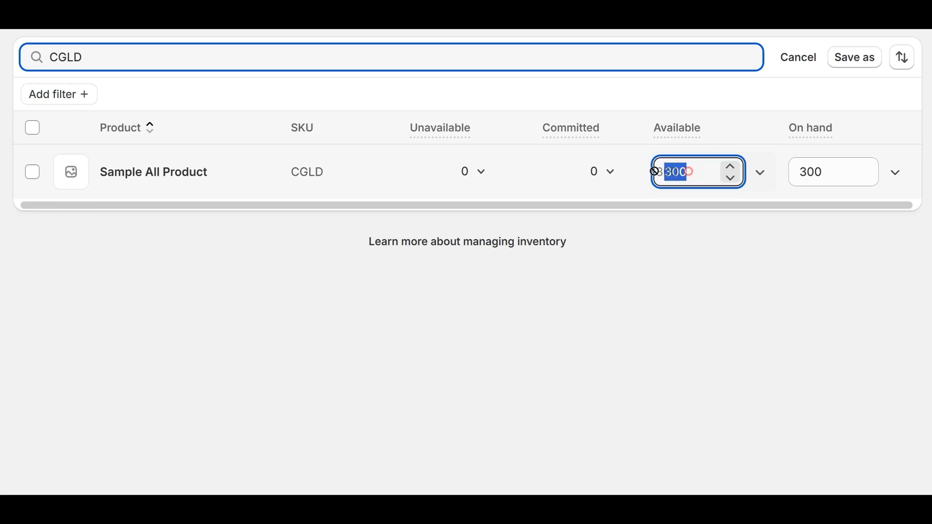
click(698, 172)
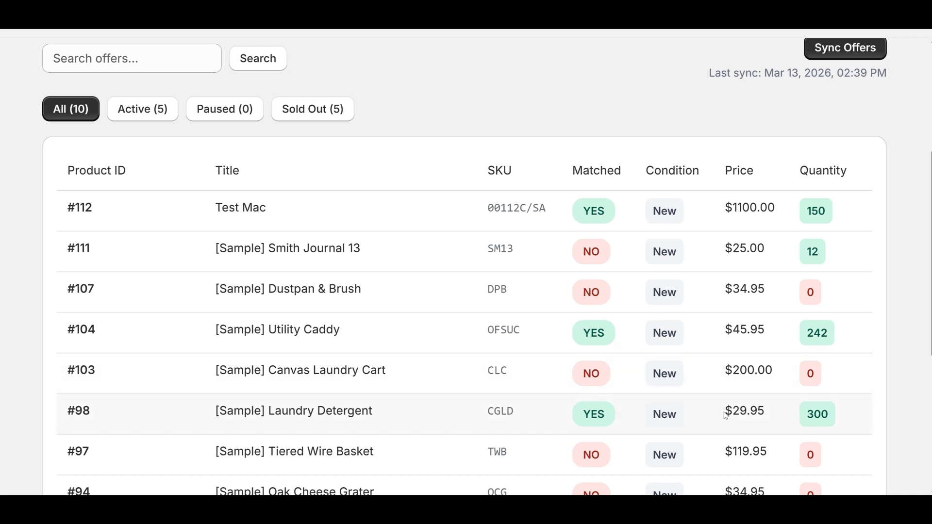
drag(726, 416, 853, 412)
click(856, 412)
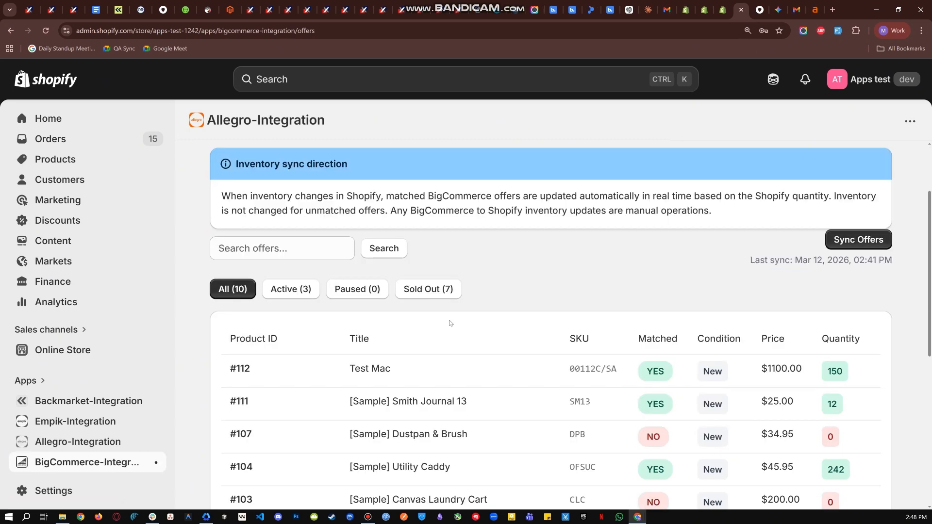
Copy the SKU SLLPJ of the unmatched [Sample] 1 L Le Parfait Jar offer in the BigCommerce integration
scroll(522, 357, down, 5)
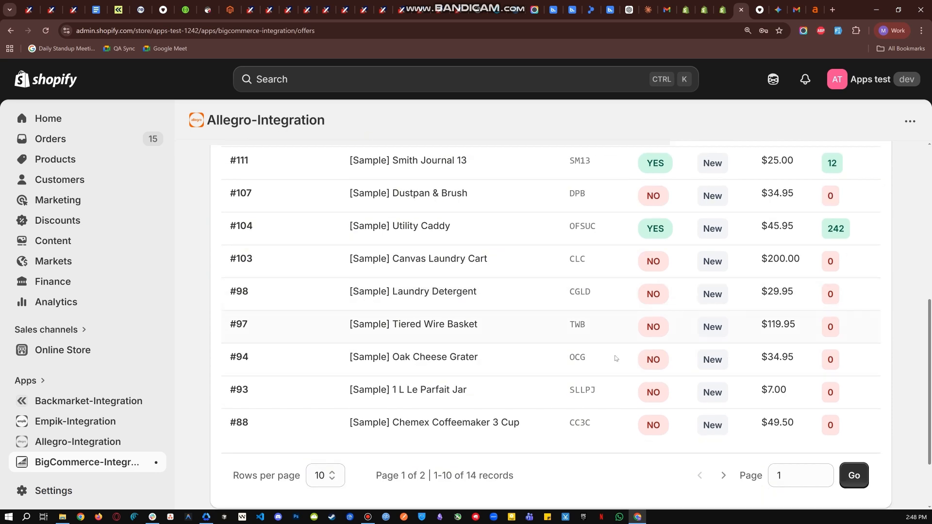
drag(571, 391, 614, 393)
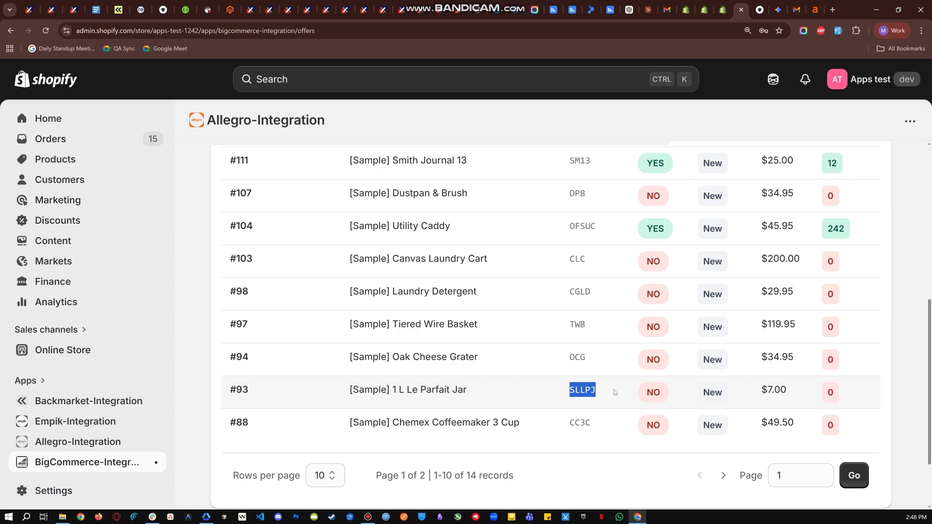
key(ctrl+c)
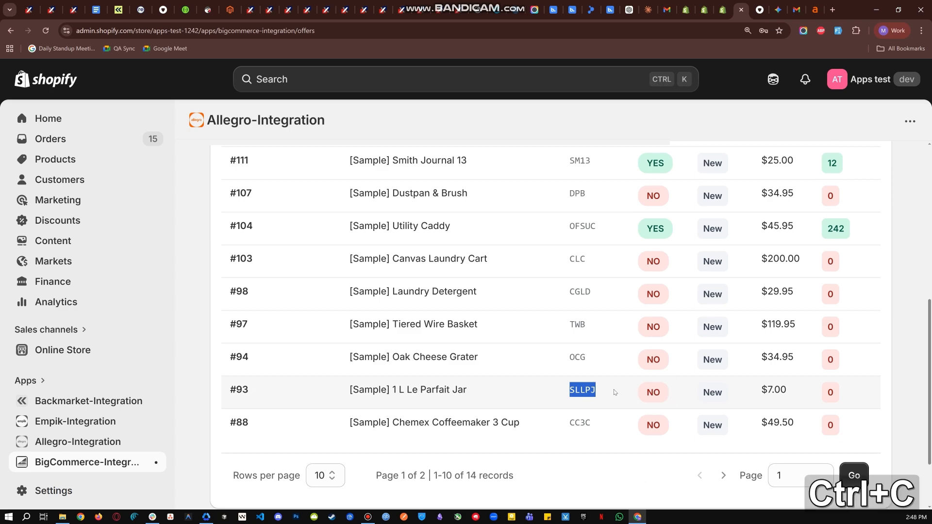
click(614, 391)
scroll(585, 366, up, 6)
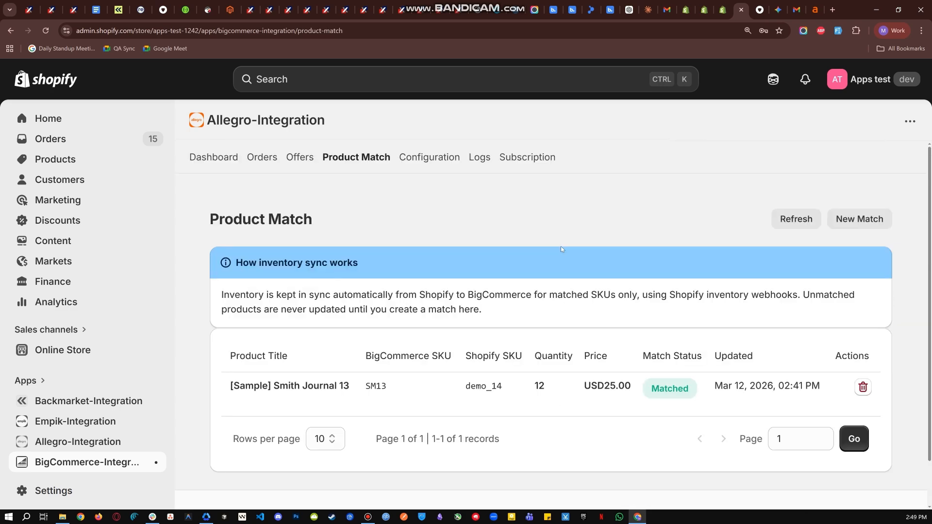
Start a new product match with the Shopify product The Inventory Not Tracked Snowboard and its Default Title (00112C/SA) variant
click(860, 219)
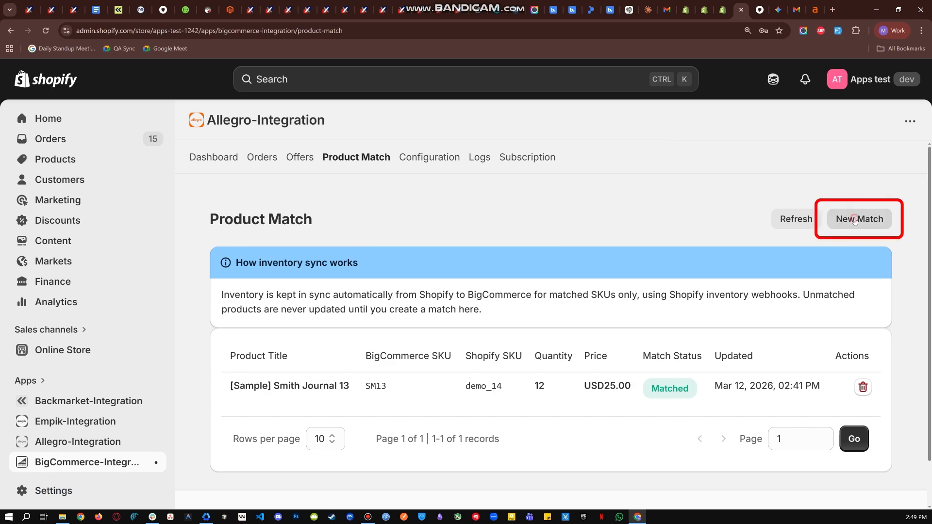
click(297, 388)
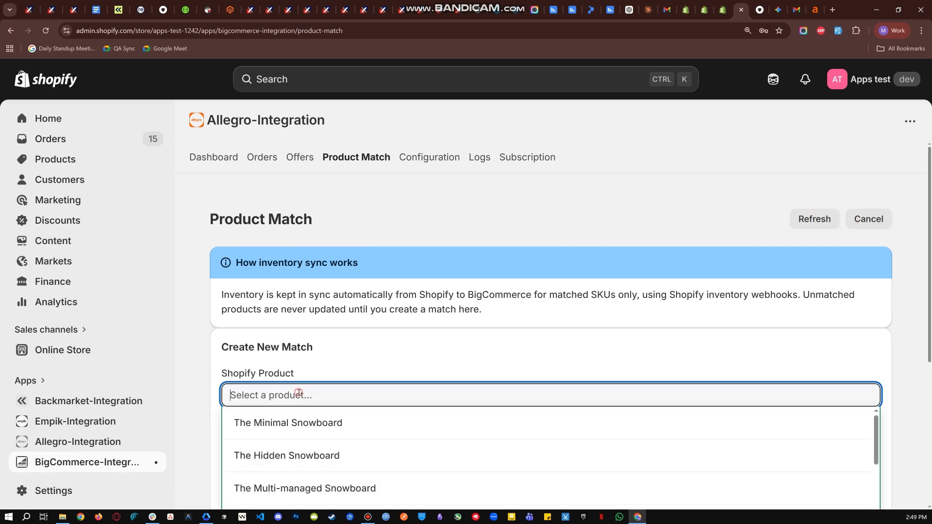
scroll(301, 391, down, 3)
scroll(389, 368, down, 10)
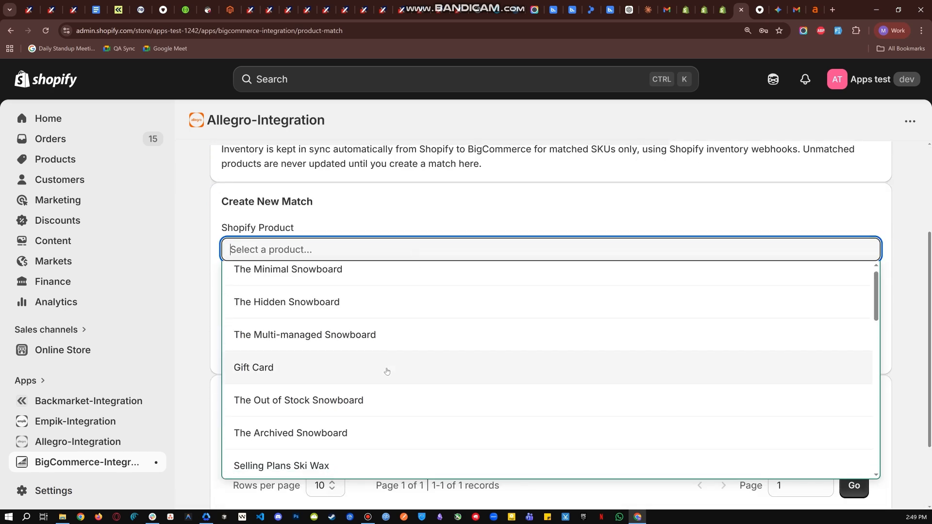
scroll(387, 365, down, 3)
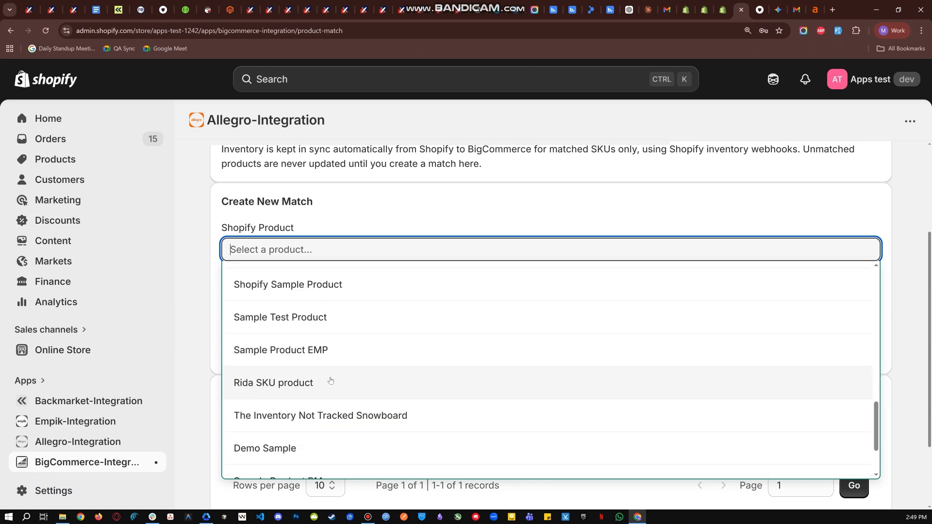
click(333, 414)
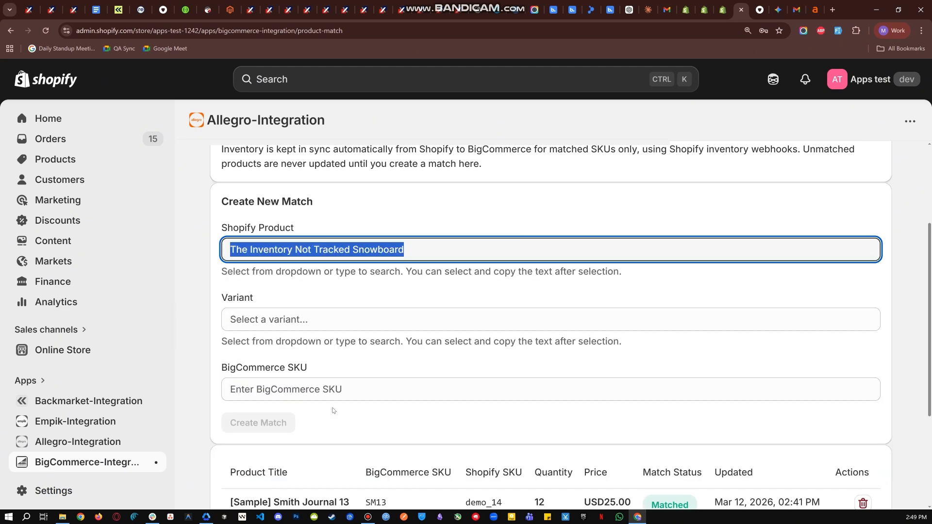
click(329, 313)
click(303, 349)
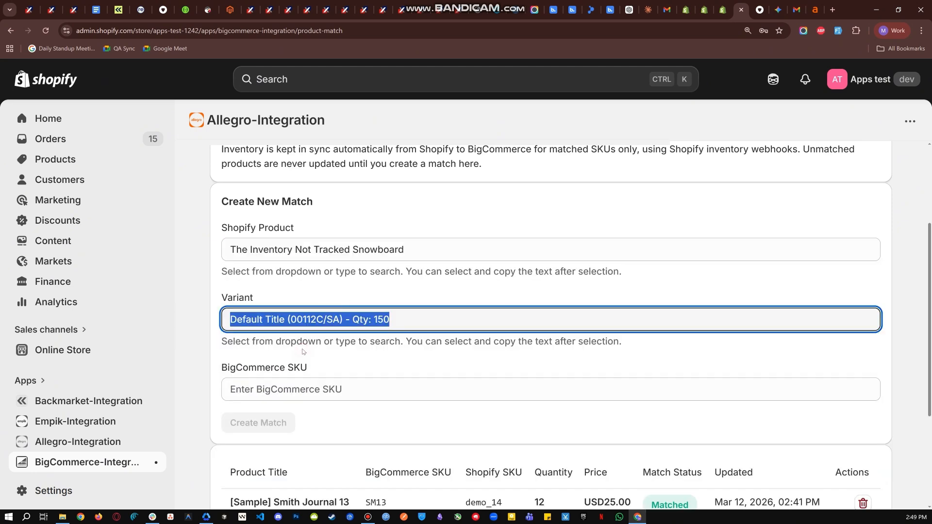
Enter SLLPJ as the BigCommerce SKU without leading spaces, create the match, and check its entry in the match list
click(279, 387)
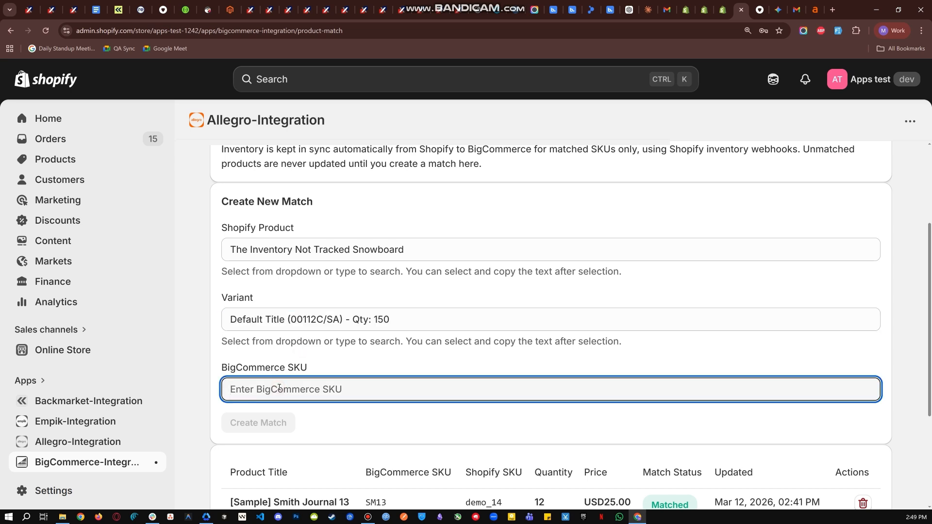
text(SLLPJ)
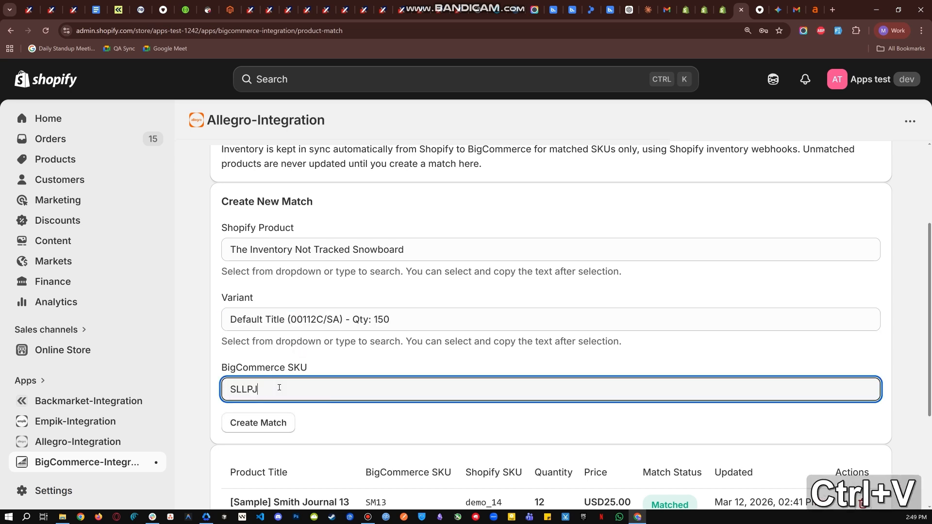
click(231, 388)
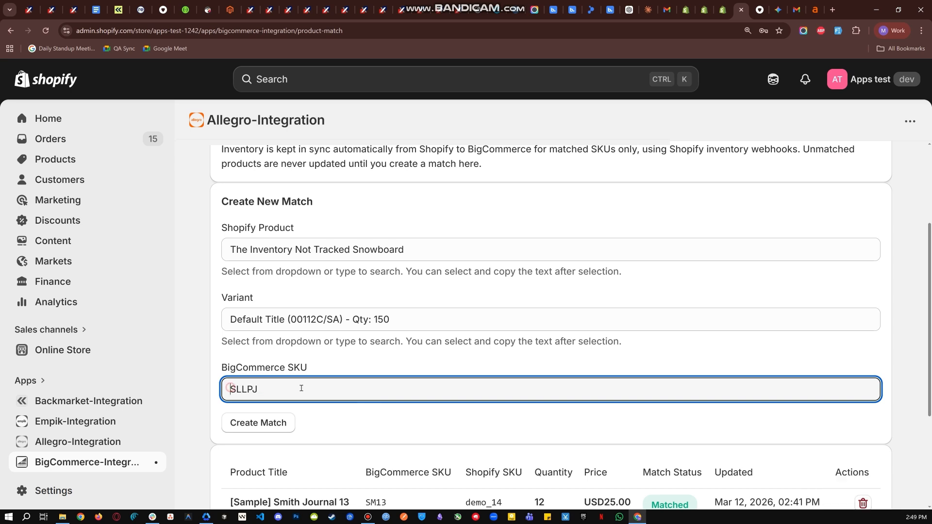
key(BackSpace)
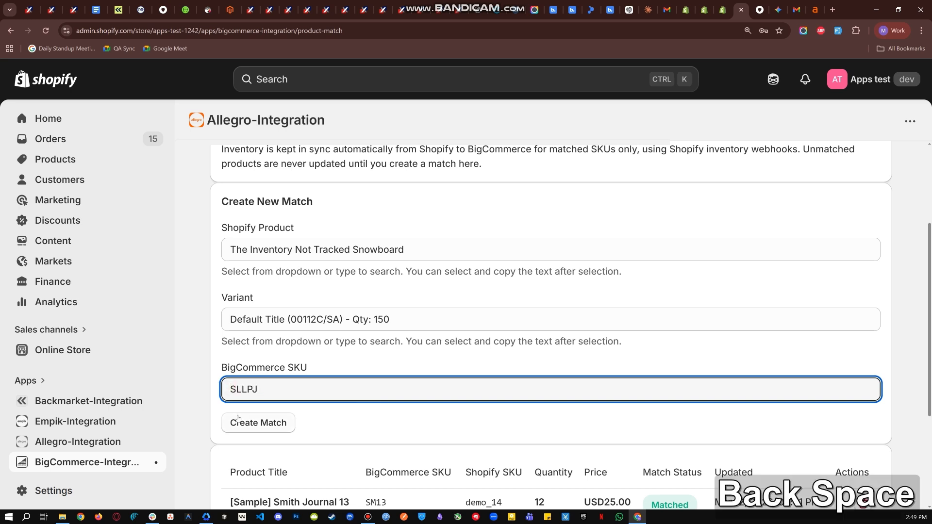
click(254, 423)
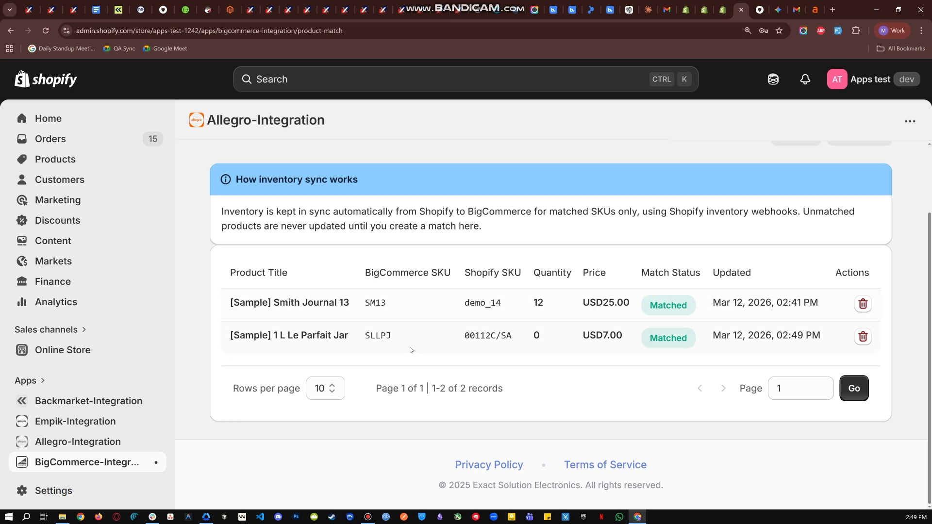
drag(397, 334, 357, 335)
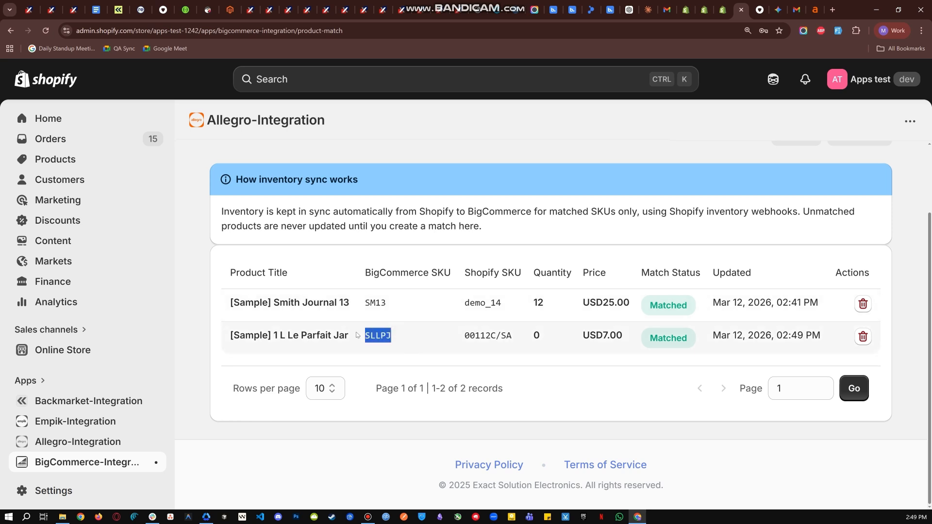
Check the BigCommerce SKU and Shopify SKU of the [Sample] 1 L Le Parfait Jar entry in the match list
click(352, 335)
drag(352, 335, 394, 335)
click(395, 335)
drag(367, 269, 523, 271)
click(461, 271)
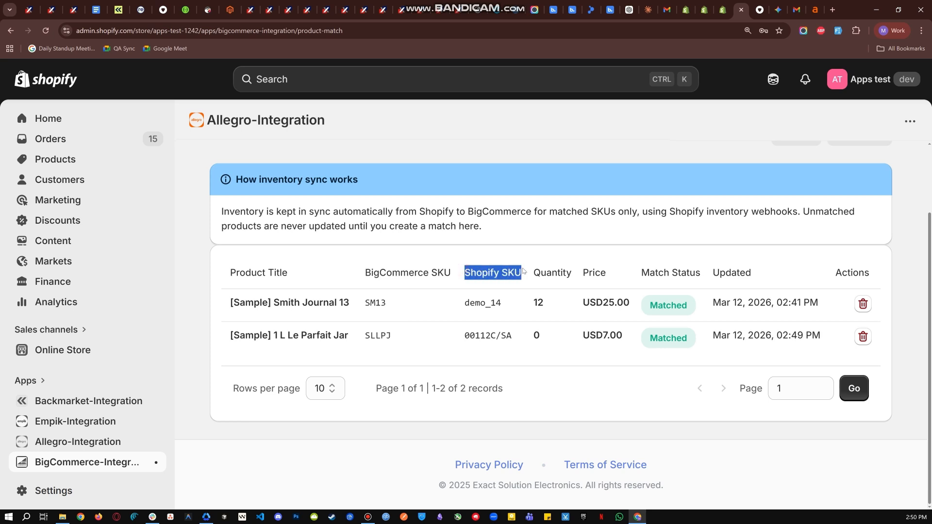
click(523, 270)
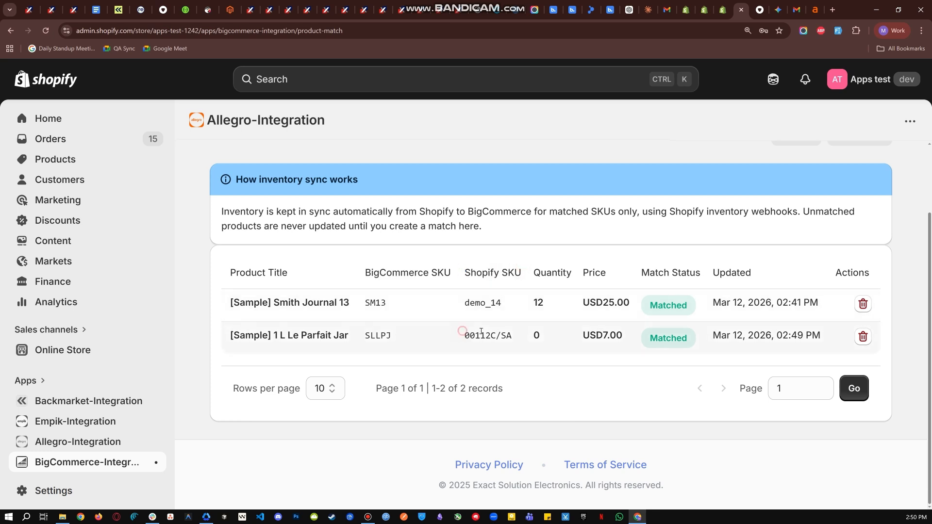
Copy the Shopify SKU 00112C/SA from the [Sample] 1 L Le Parfait Jar match and check the match status column
drag(481, 331, 518, 331)
key(ctrl+c)
click(518, 332)
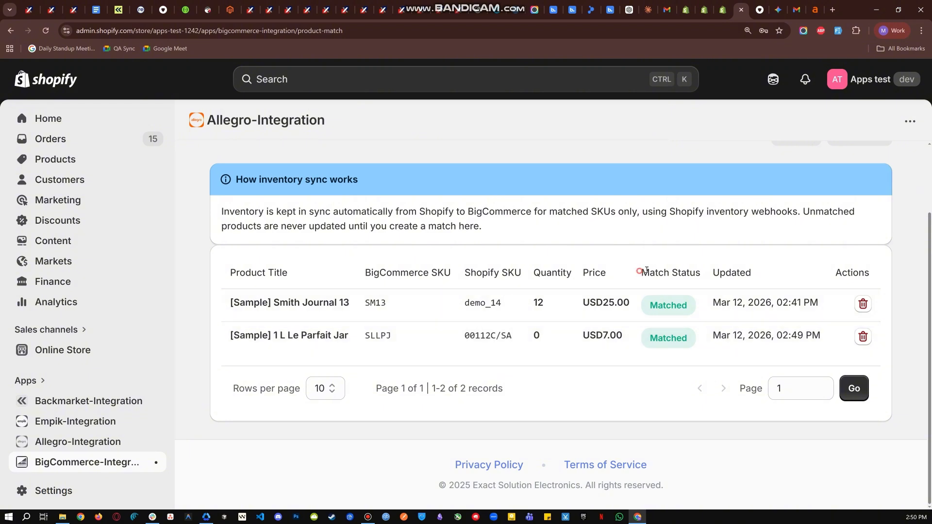
drag(641, 271, 702, 270)
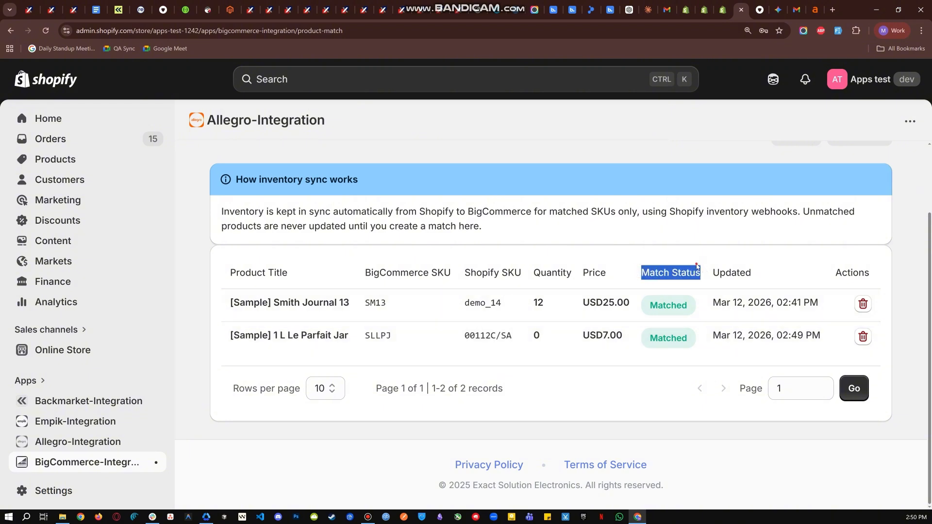
click(696, 266)
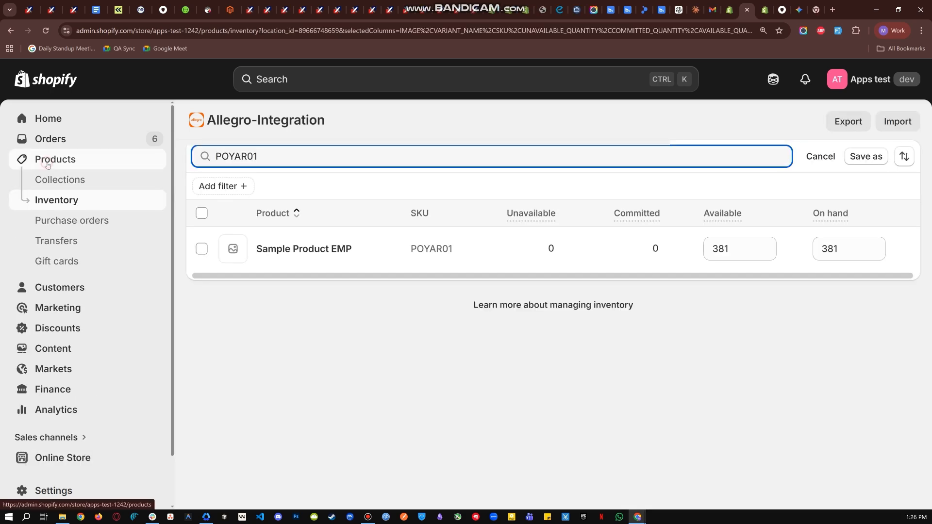
Find SKU 00112C/SA in the Shopify inventory, set The Inventory Not Tracked Snowboard's available quantity to 260, and save
click(48, 164)
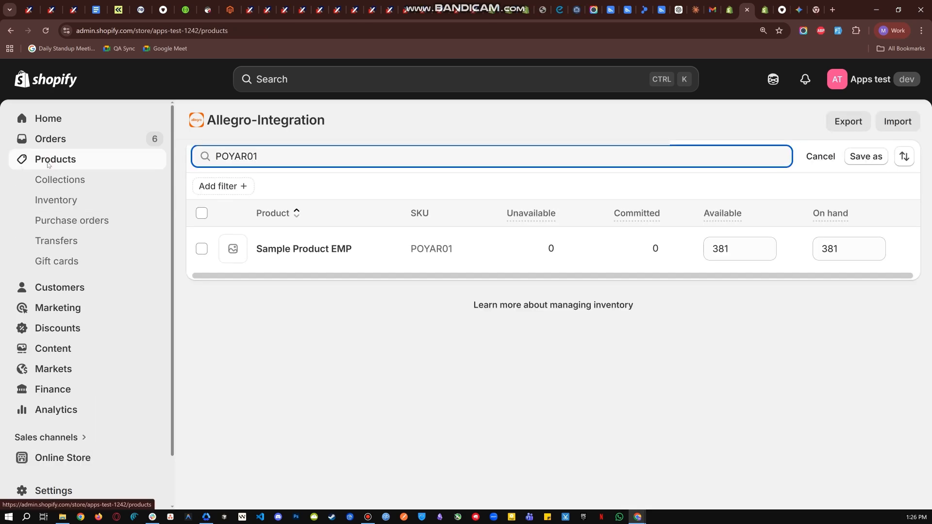
click(57, 201)
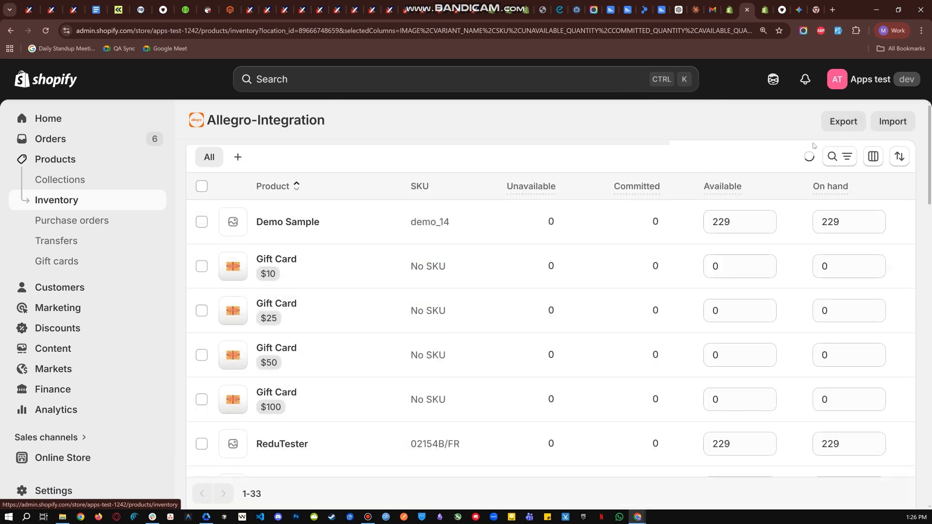
click(833, 156)
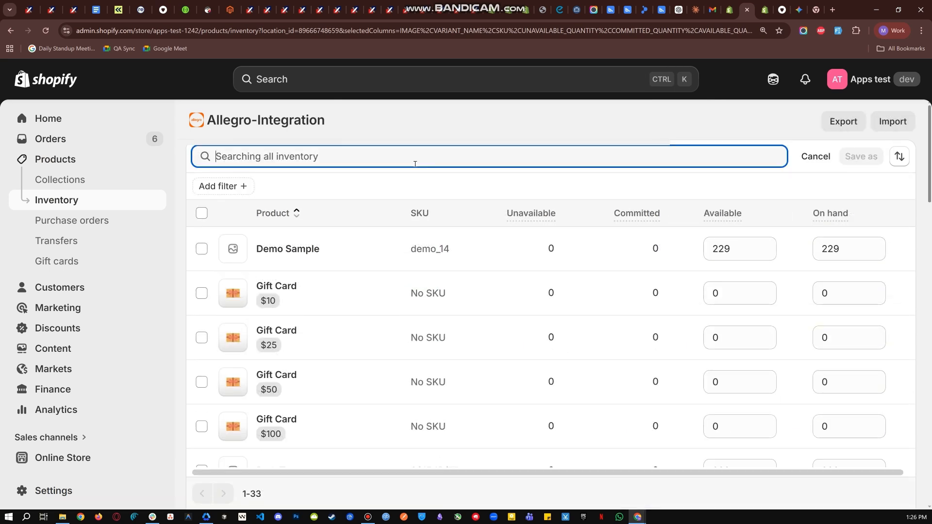
key(ctrl+v)
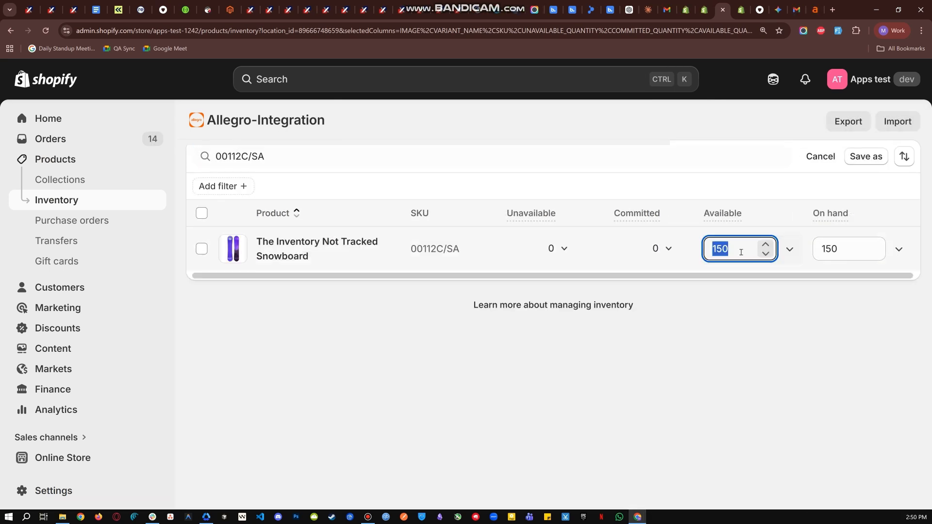
text(260)
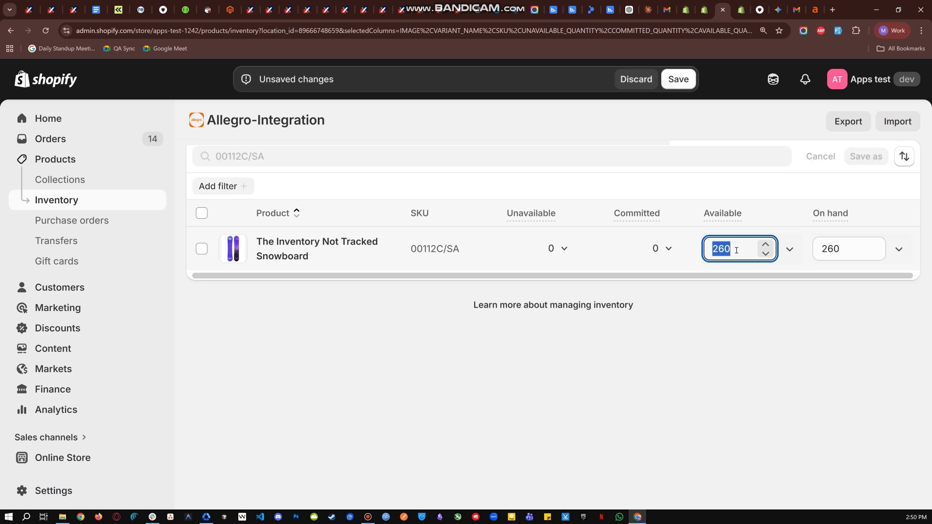
click(723, 356)
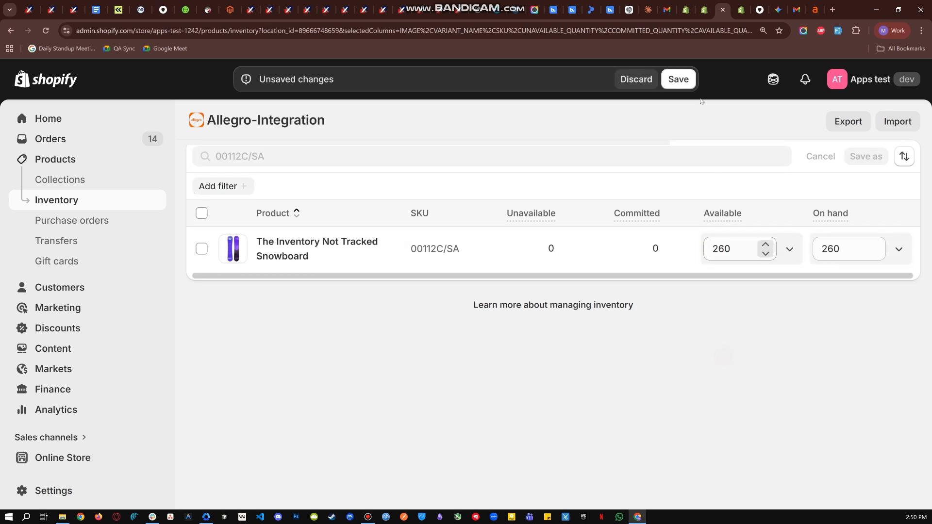
click(685, 81)
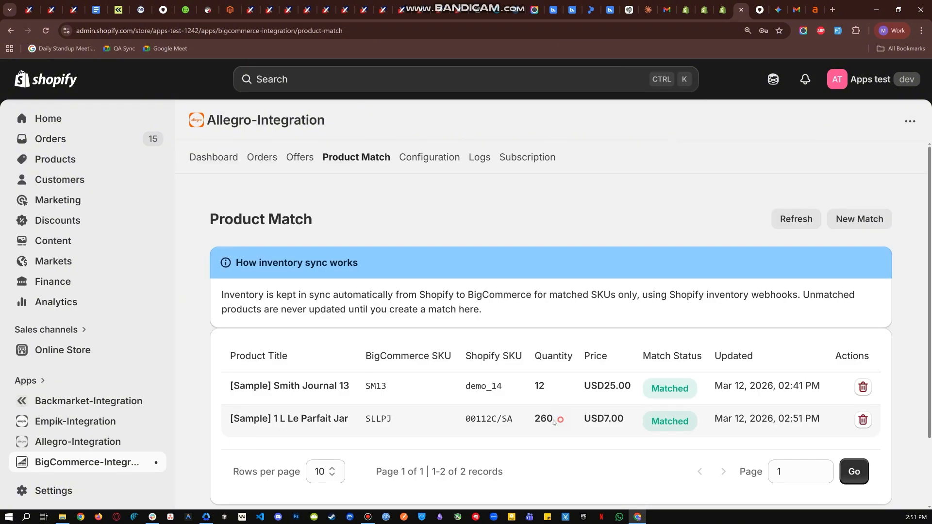
Compare the [Sample] 1 L Le Parfait Jar match's quantity with The Inventory Not Tracked Snowboard's available quantity in the Shopify inventory
mouse_move(560, 420)
mouse_down()
mouse_move(520, 420)
mouse_move(532, 421)
mouse_up()
click(558, 417)
click(561, 417)
click(558, 413)
click(723, 10)
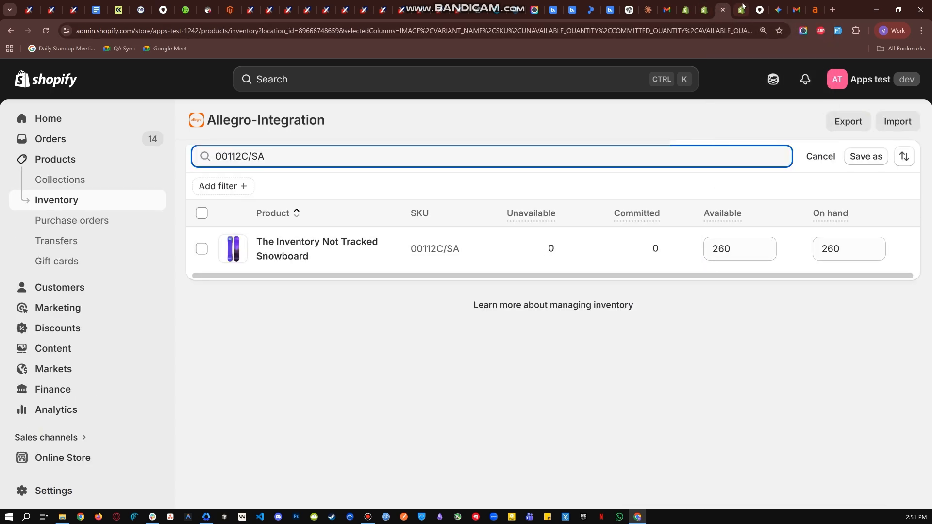
click(742, 7)
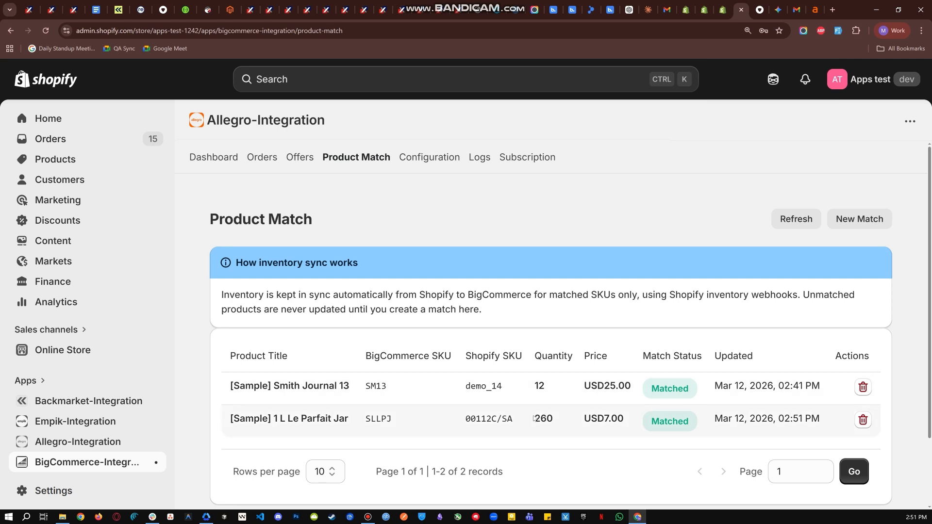
mouse_move(528, 420)
mouse_down()
mouse_move(564, 421)
mouse_move(532, 420)
mouse_up()
click(562, 418)
click(534, 419)
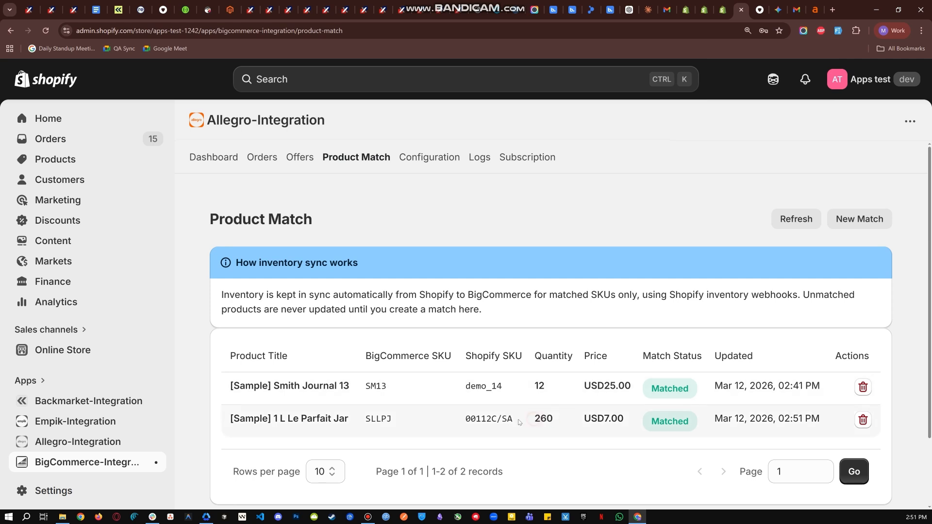
double_click(399, 422)
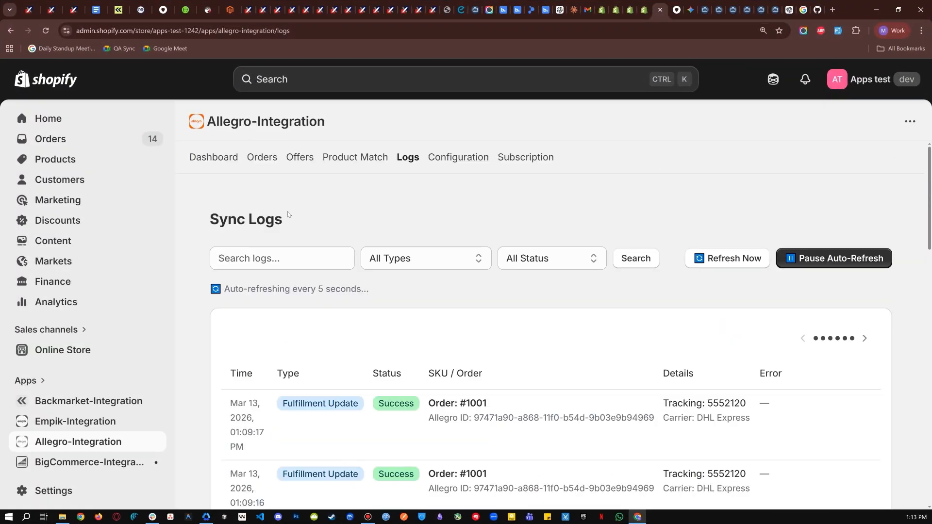
Review the newest fulfillment update entry and its status in the Allegro integration's sync logs
drag(288, 218, 228, 222)
click(318, 222)
scroll(306, 252, down, 2)
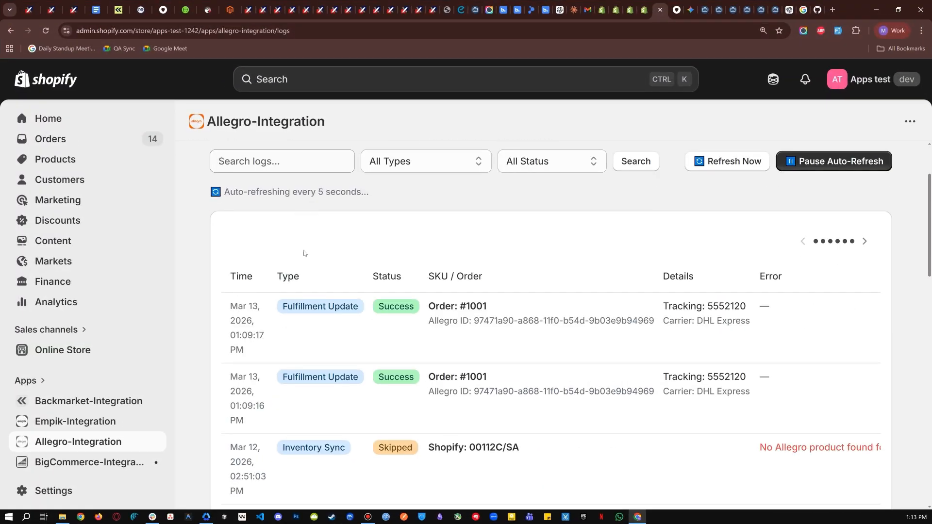
drag(283, 306, 432, 305)
click(370, 307)
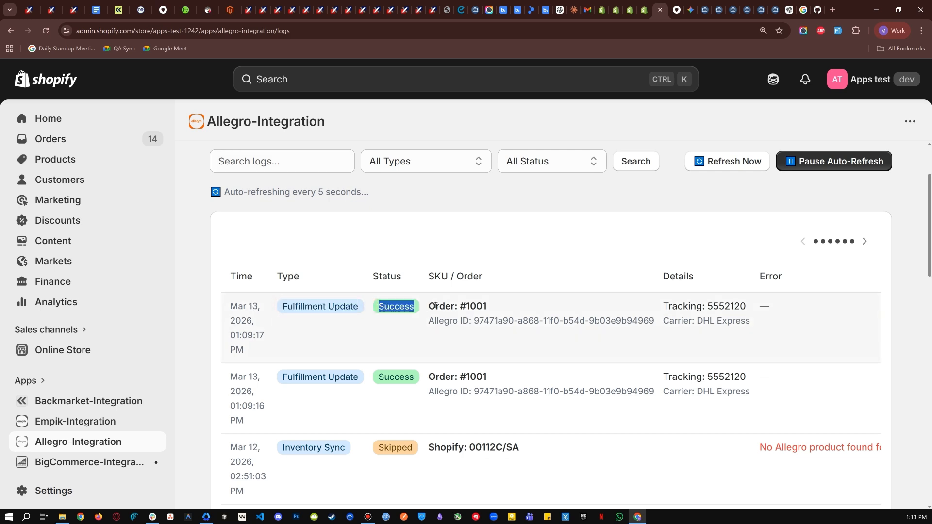
click(435, 304)
Examine the sync log's time, type, status, SKU / order, details and error columns, and the first entry's type
drag(234, 279, 292, 278)
click(266, 278)
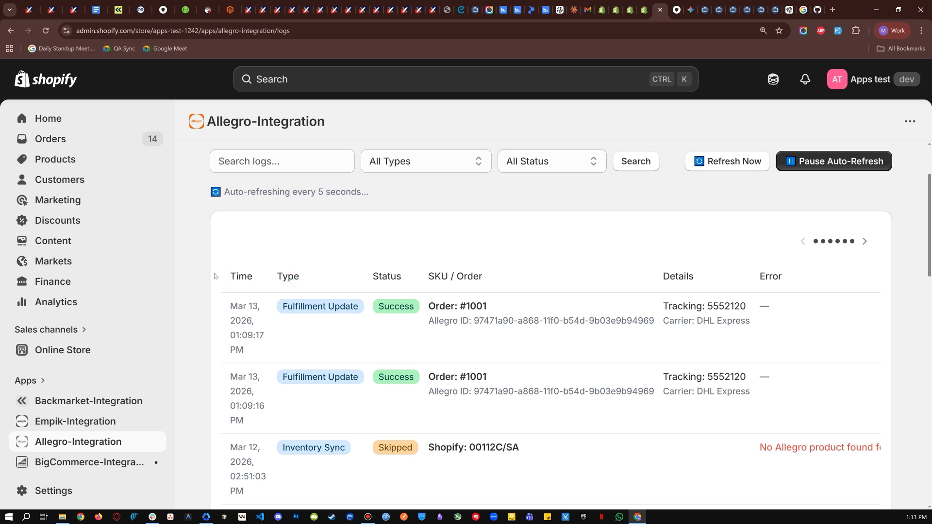
drag(215, 272, 301, 279)
click(262, 278)
click(313, 280)
click(374, 272)
drag(376, 273, 503, 274)
click(503, 275)
drag(655, 272, 800, 277)
click(709, 272)
click(804, 275)
scroll(795, 281, down, 1)
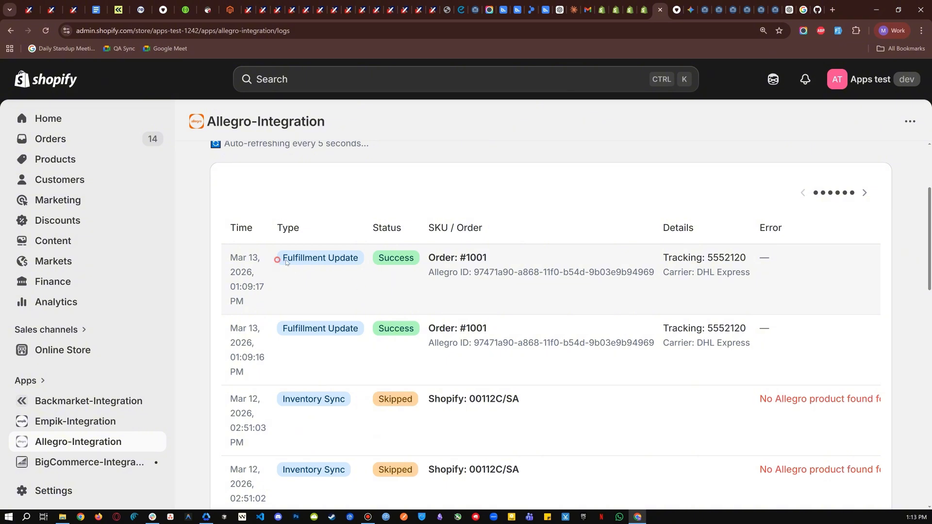
drag(281, 261, 368, 264)
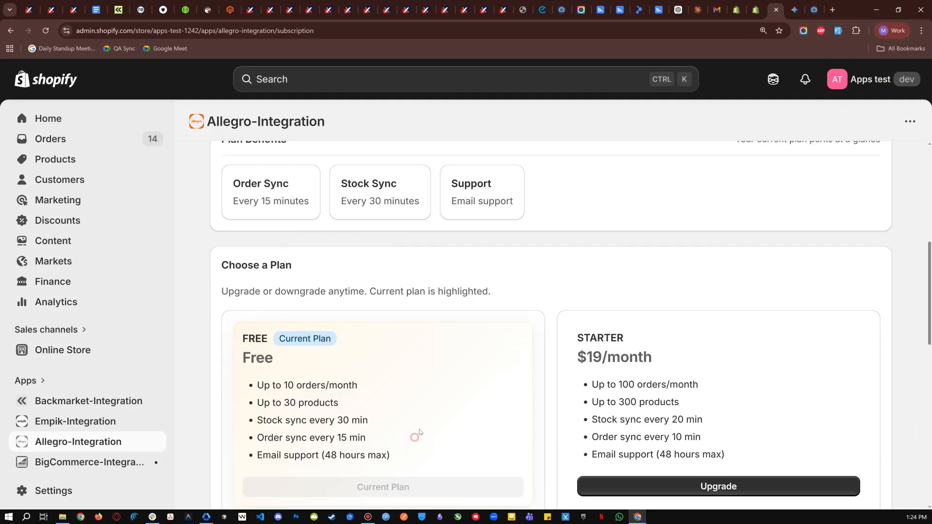
Check the orders and products usage statistics of the current Allegro integration plan
scroll(416, 437, up, 4)
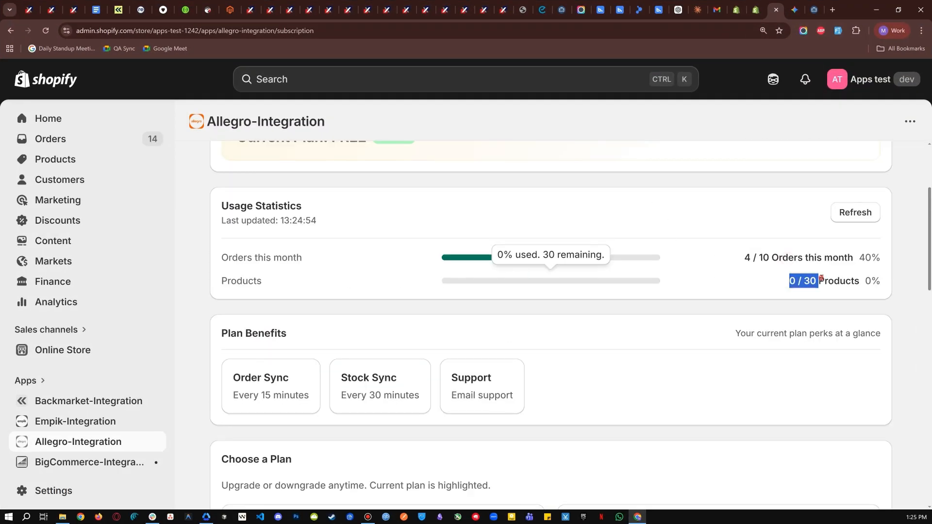
click(821, 279)
drag(326, 254, 266, 281)
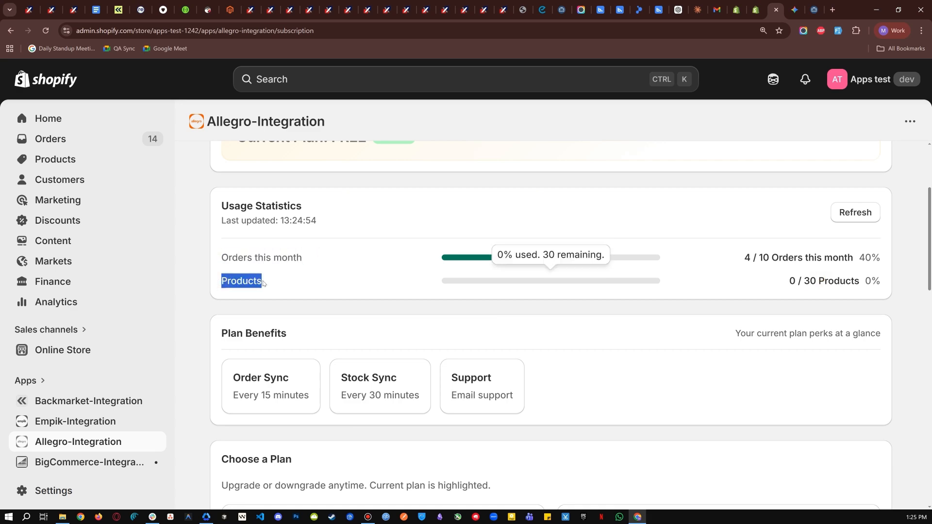
click(275, 278)
Compare the limits and sync intervals of the Free and Growth subscription plans
scroll(312, 279, down, 8)
scroll(234, 213, up, 1)
drag(240, 236, 397, 308)
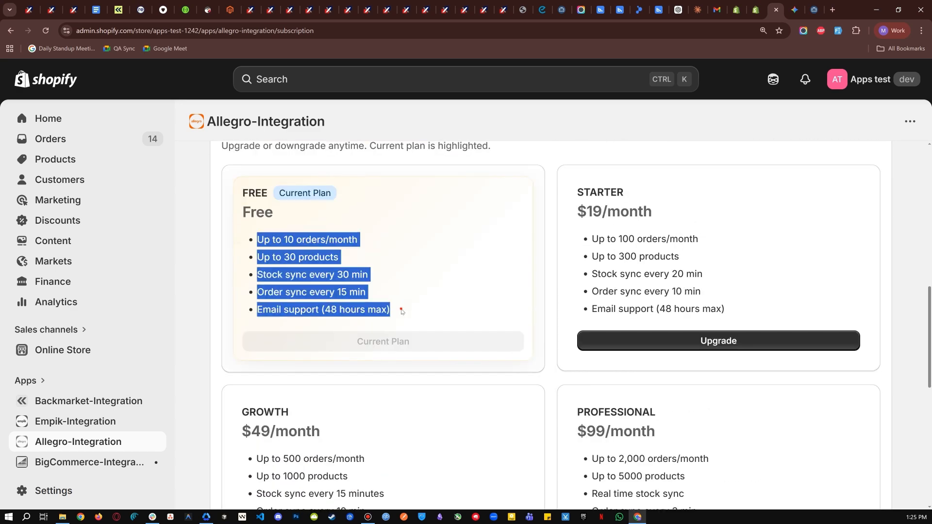
click(297, 274)
scroll(297, 274, down, 3)
drag(233, 266, 440, 379)
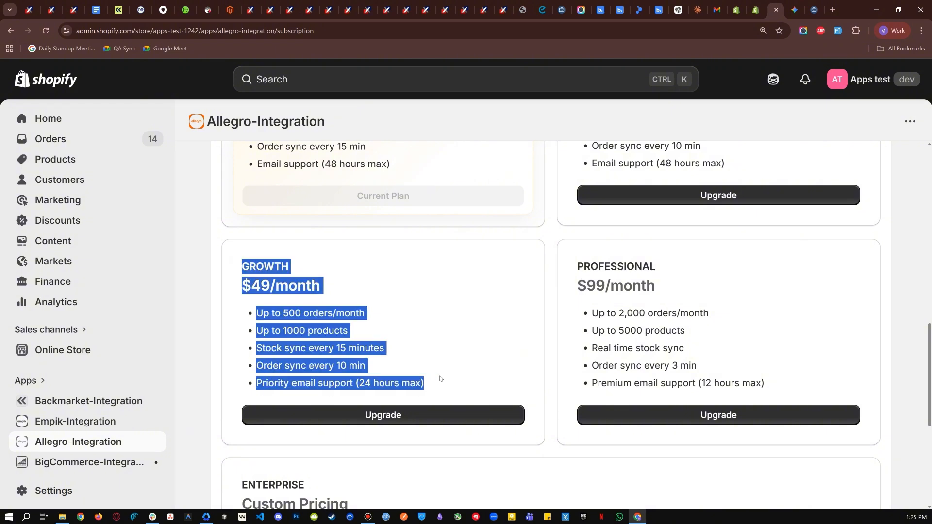
click(440, 378)
drag(242, 262, 433, 387)
click(432, 388)
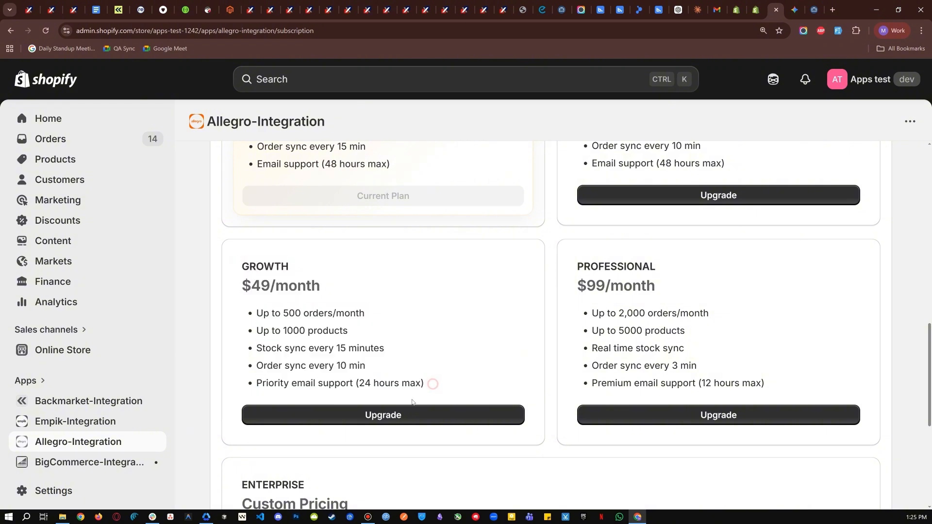
Start the upgrade to the $49/month Growth plan and review its subscription approval details
click(400, 415)
click(707, 418)
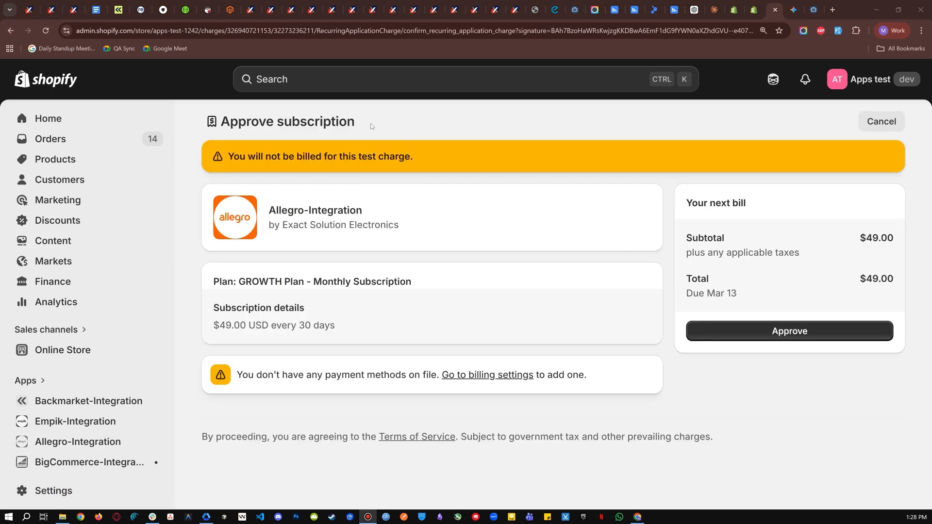
drag(372, 126, 277, 132)
click(379, 210)
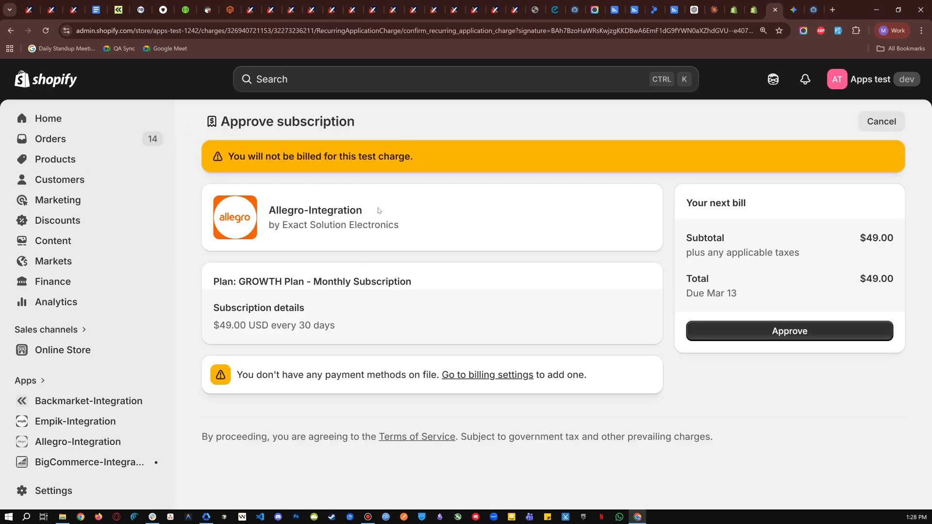
drag(209, 279, 238, 281)
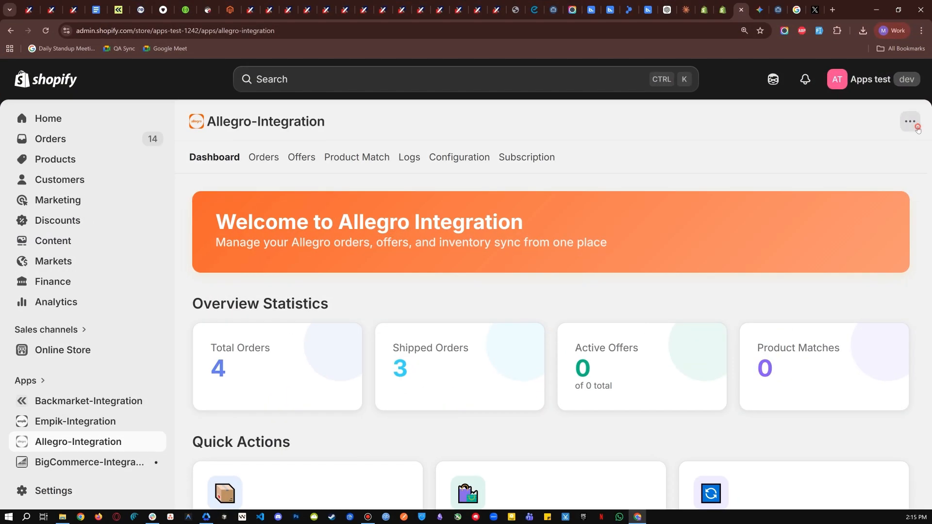
Start uninstalling Allegro-Integration and review the data deletion notice and the optional uninstall reasons without selecting one
click(917, 128)
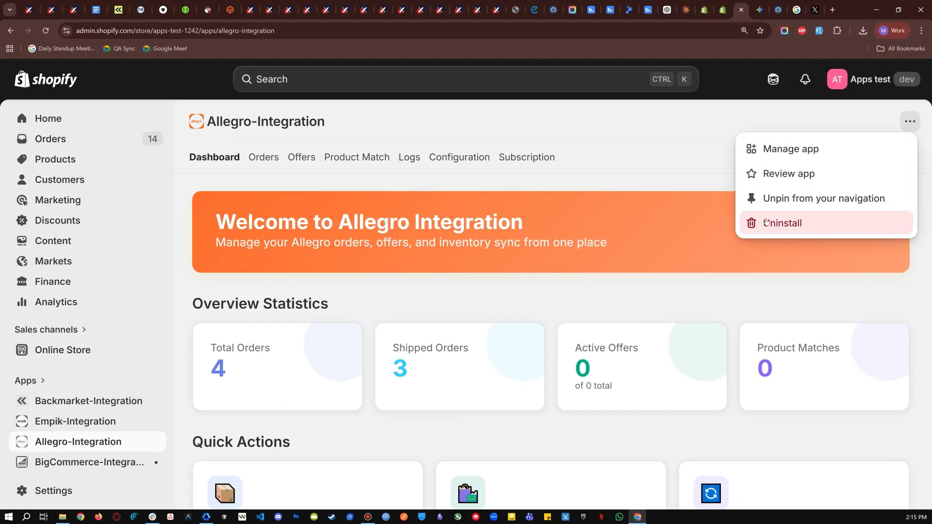
click(781, 224)
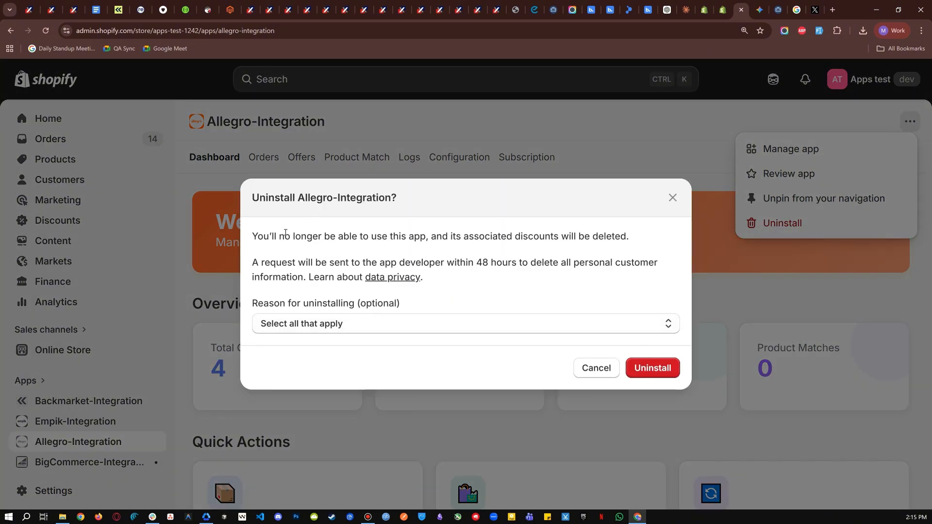
drag(283, 237, 518, 287)
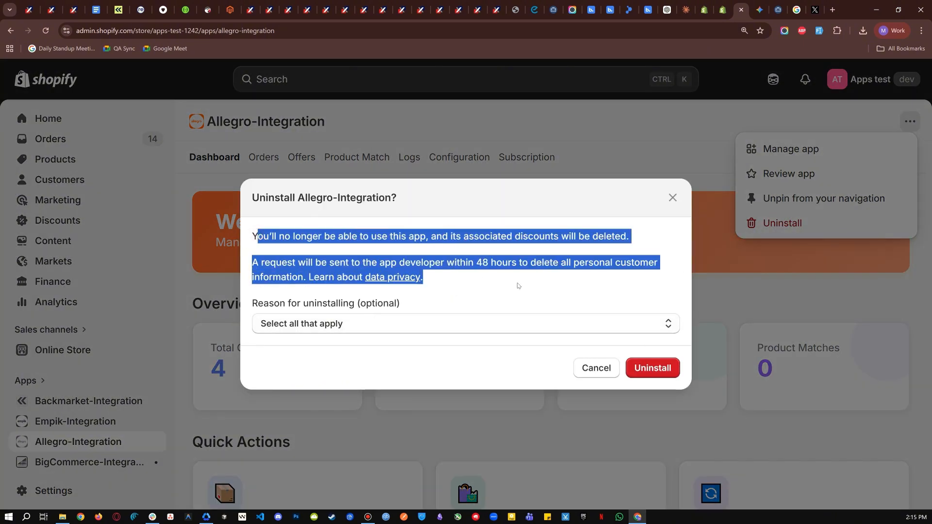
click(513, 283)
click(361, 324)
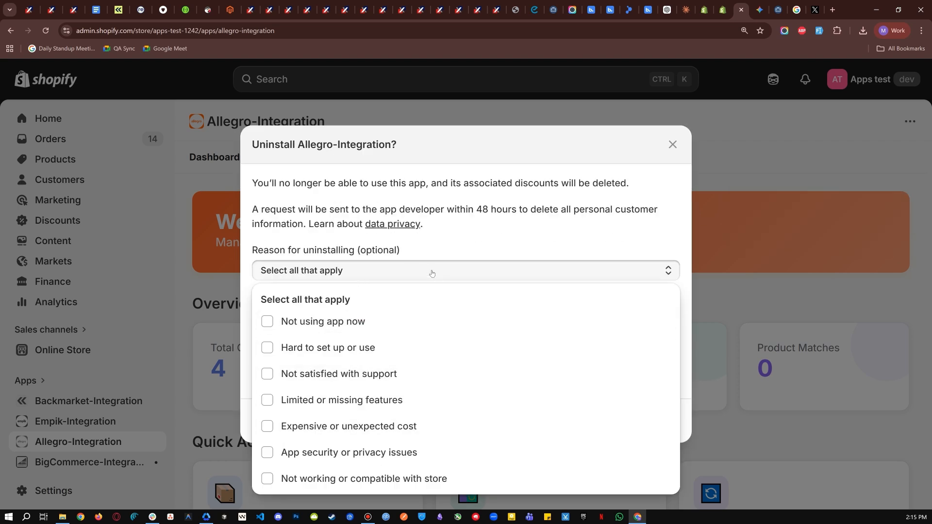
click(431, 273)
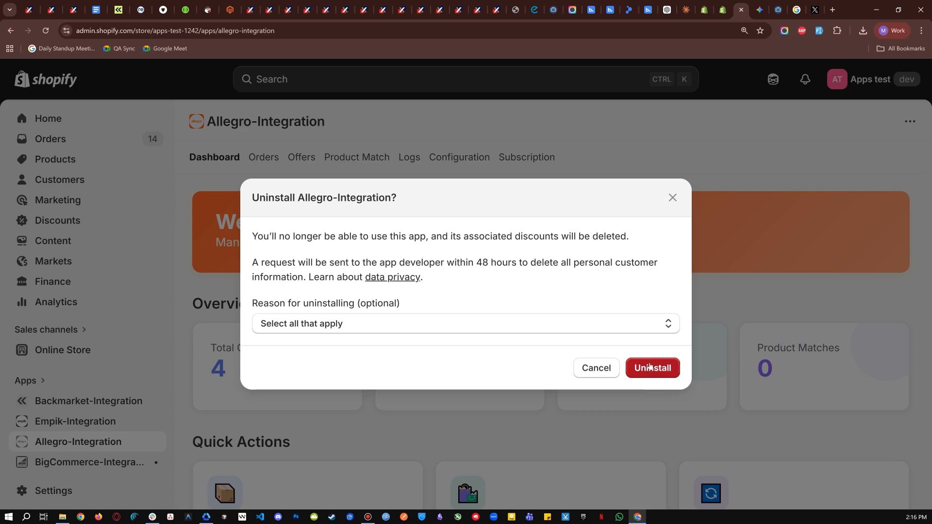